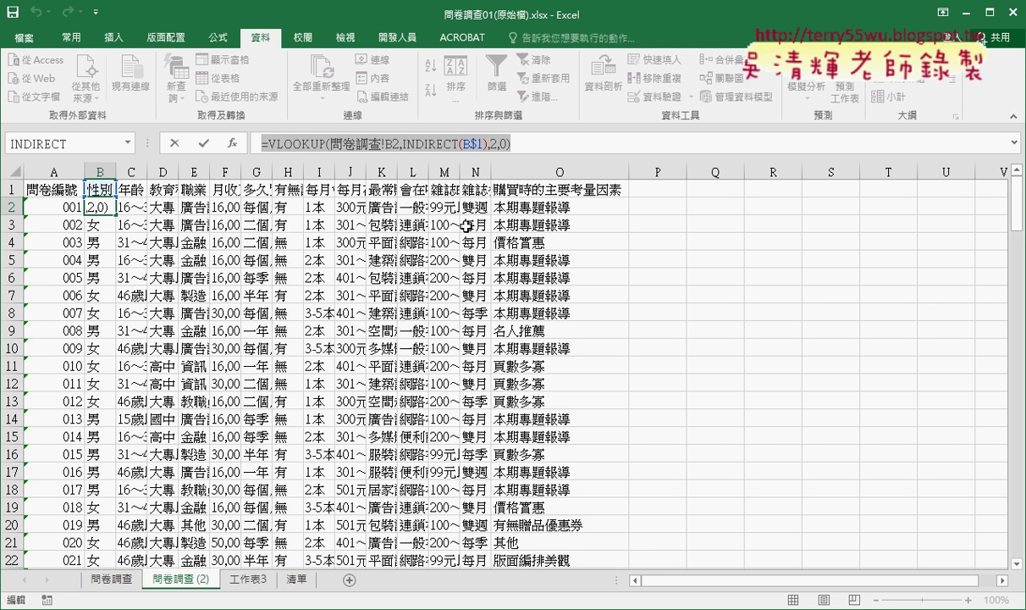
Step: Keep B2's formula, then select B2:O151 and delete all the answers
key(Escape)
text(=)
click(133, 243)
click(174, 143)
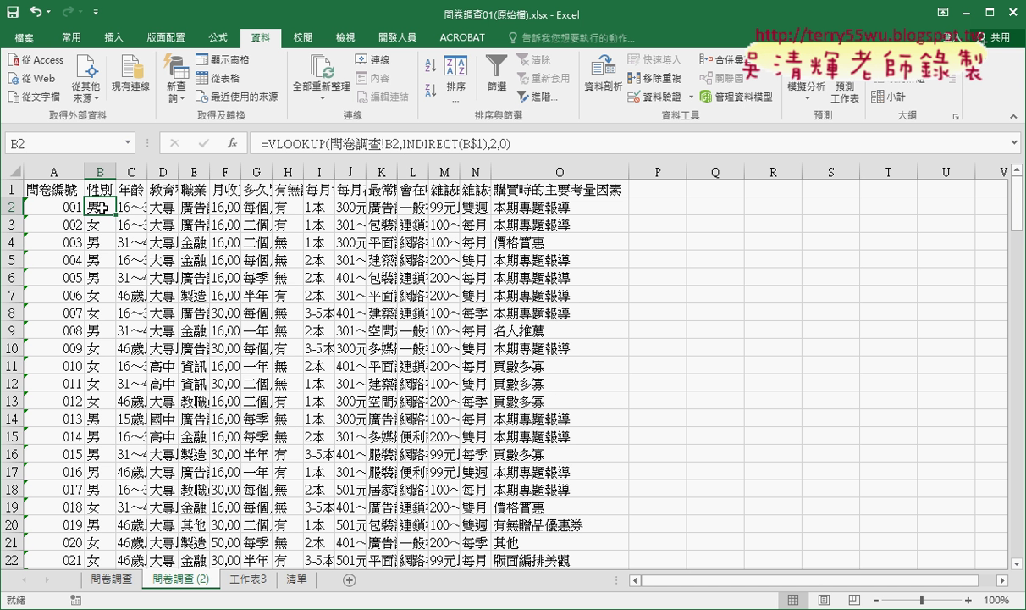
key(ctrl+shift+Right)
key(ctrl+shift+Down)
key(Delete)
key(ctrl+BackSpace)
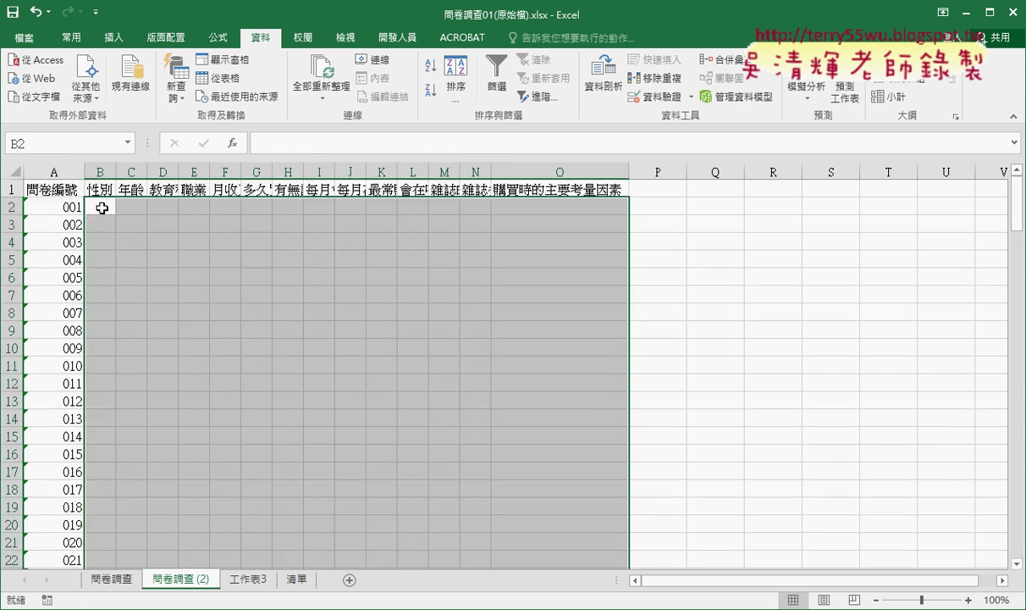
Step: Review the 清單 lookup tables and 問卷調查 coded answers, then return to 問卷調查 (2) cell B2
click(298, 580)
drag(38, 205, 191, 258)
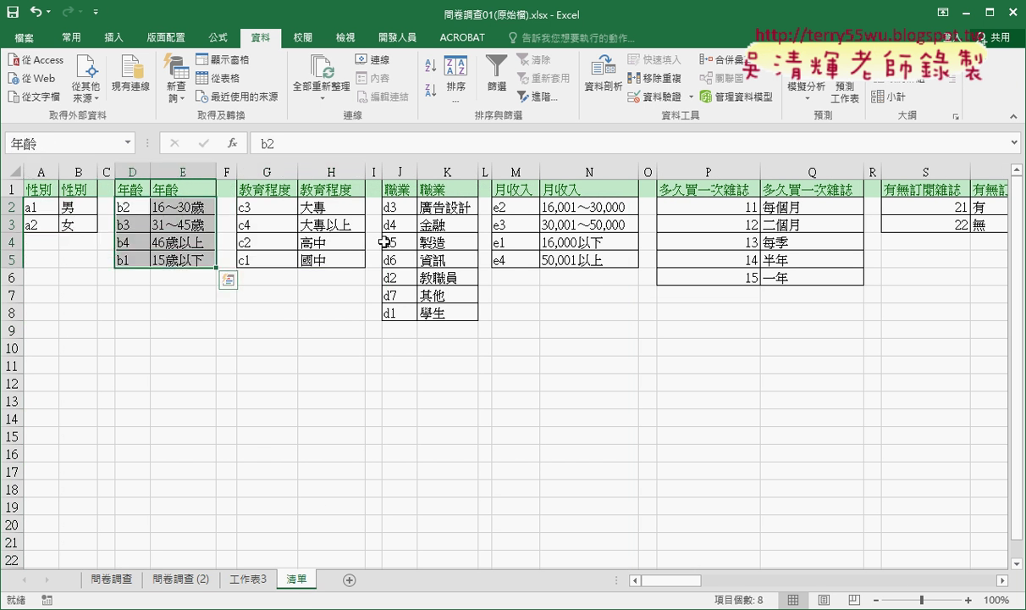
click(181, 579)
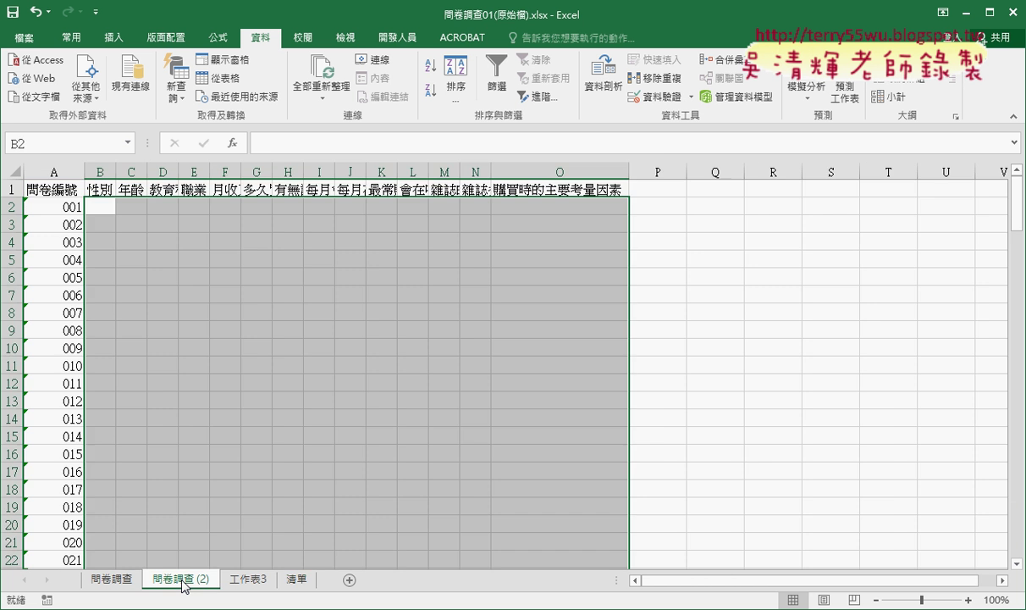
click(113, 580)
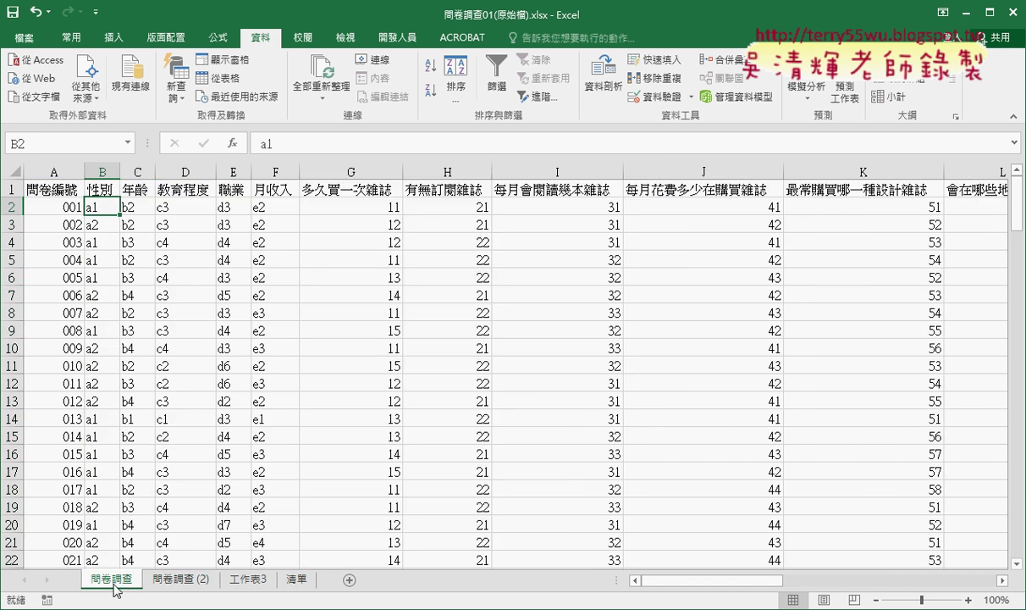
click(173, 580)
click(100, 211)
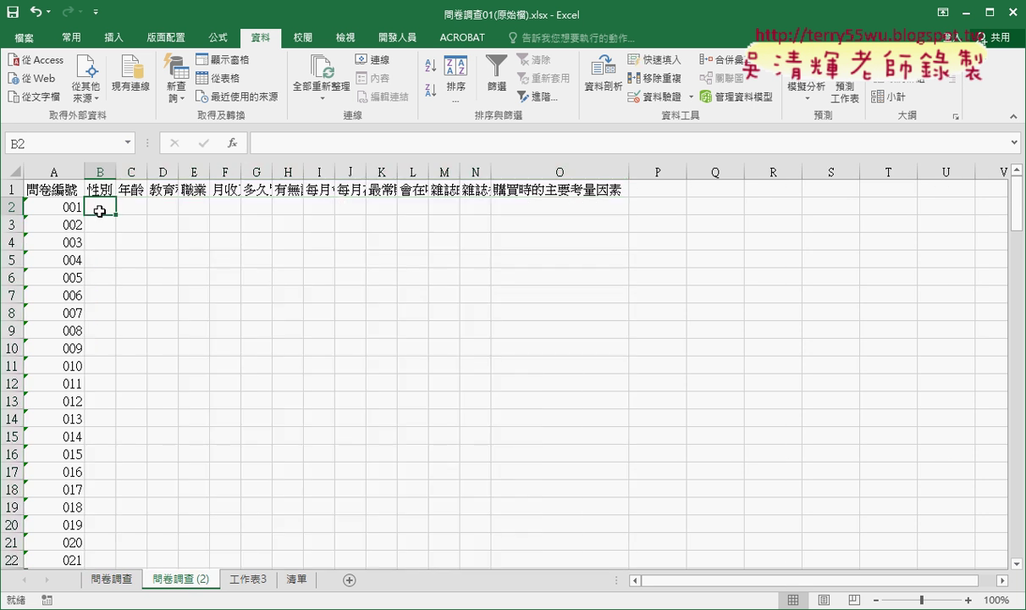
Step: Start a VLOOKUP in B2 with lookup value 問卷調查!B2, column 2 and range lookup 0
click(232, 143)
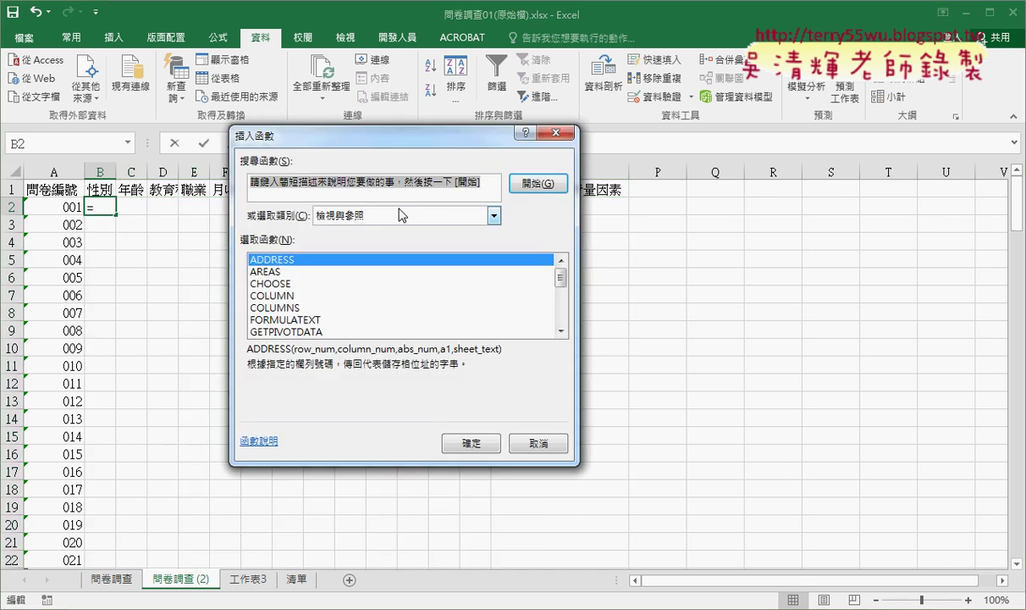
drag(559, 279, 560, 326)
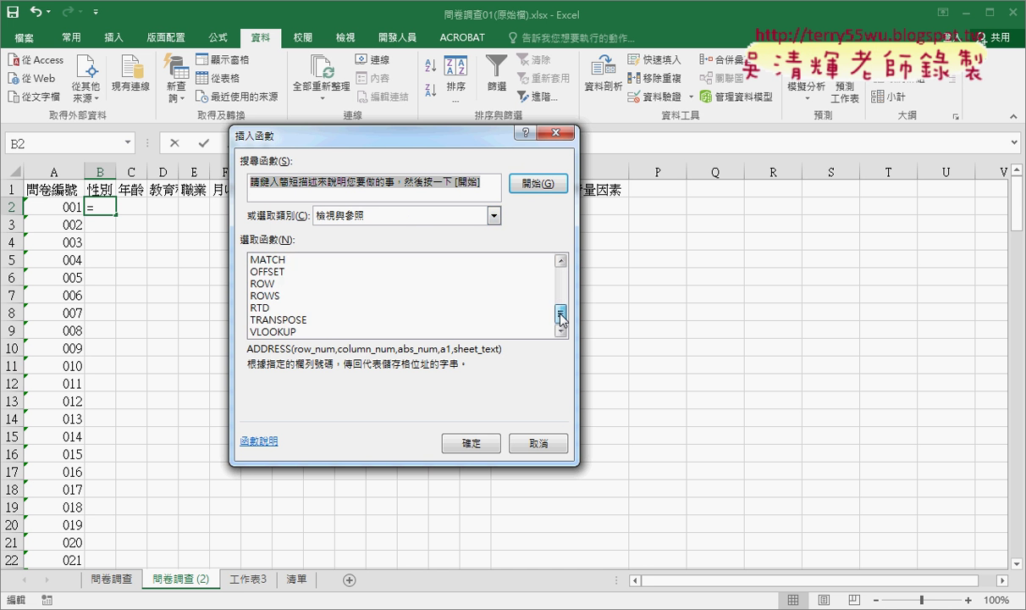
double_click(329, 331)
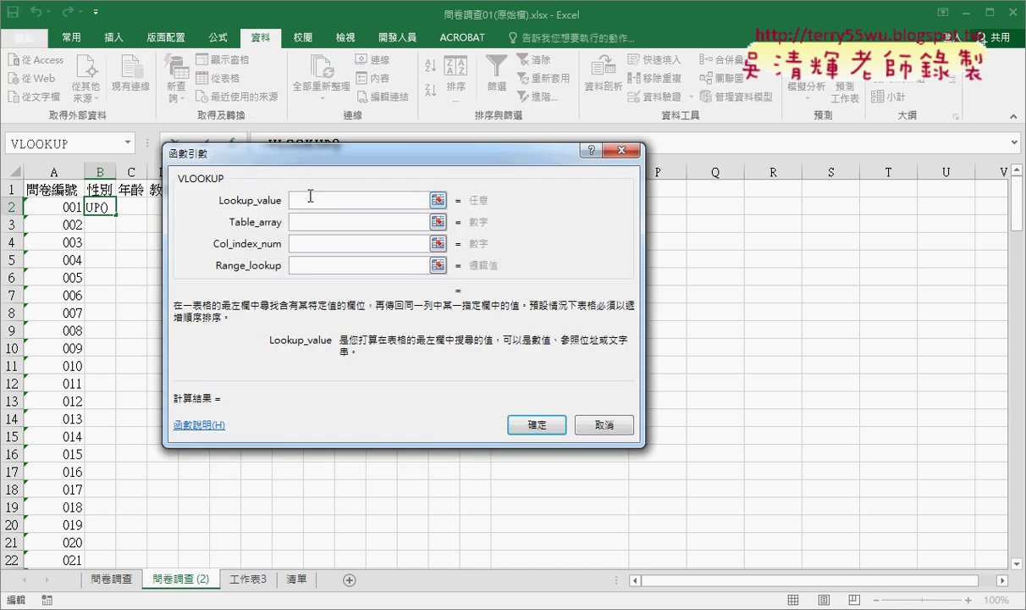
click(111, 578)
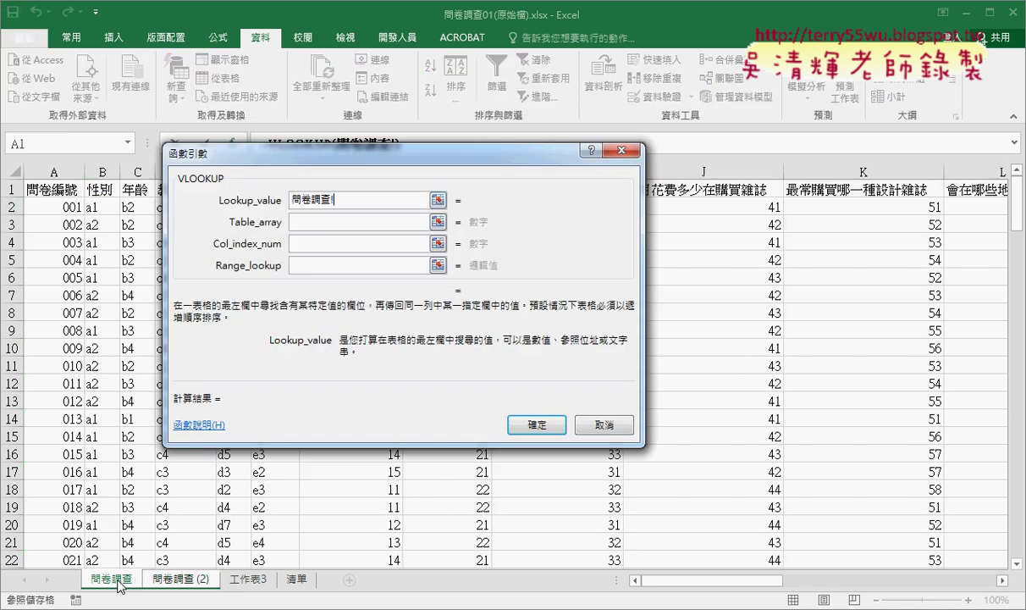
click(101, 206)
click(316, 223)
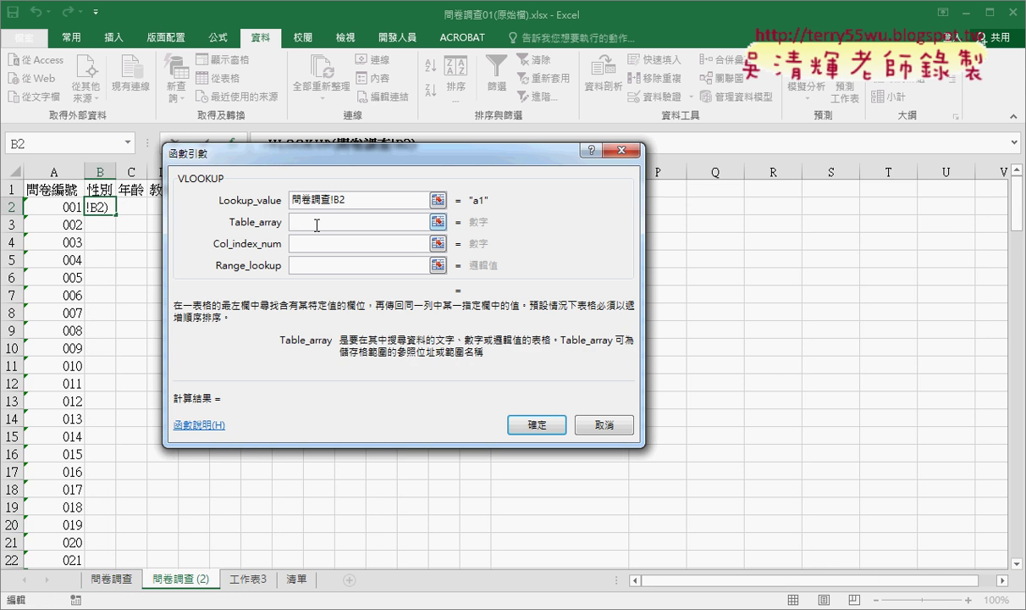
click(317, 245)
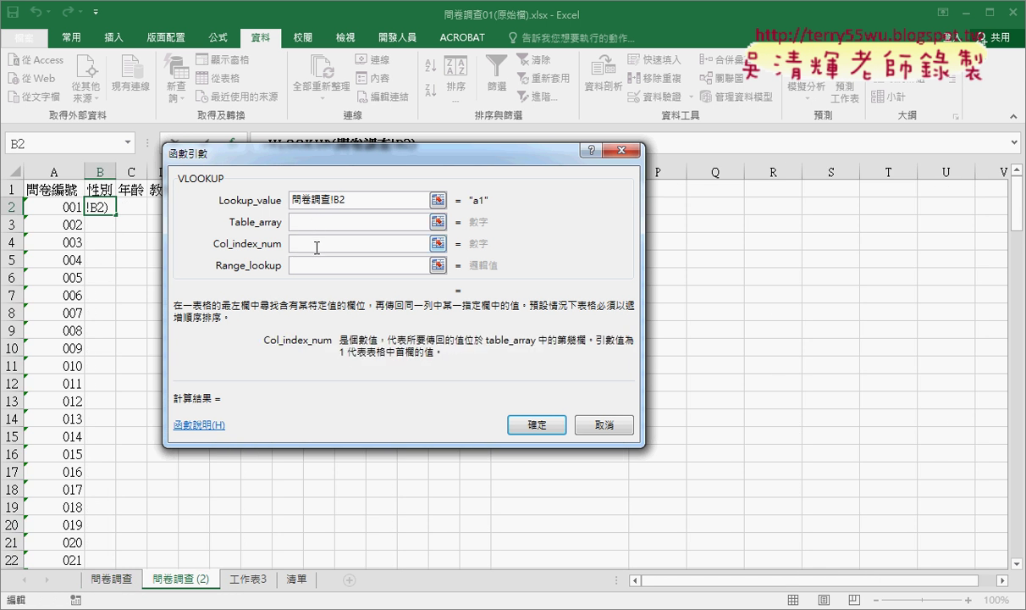
text(2)
click(319, 267)
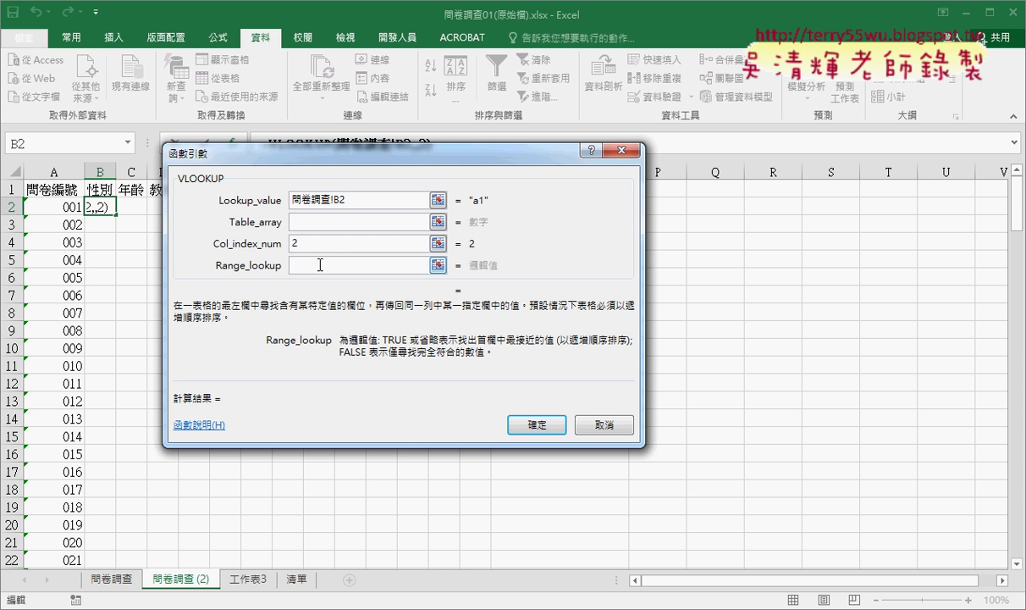
text(0)
Step: Set the VLOOKUP table array to indirect(B1)
click(334, 224)
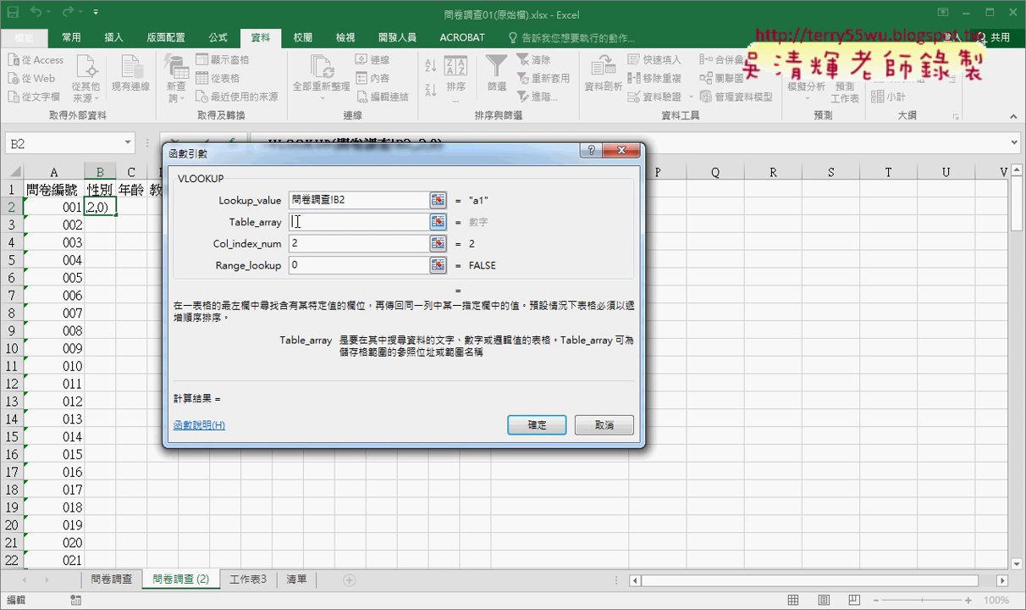
text(ind)
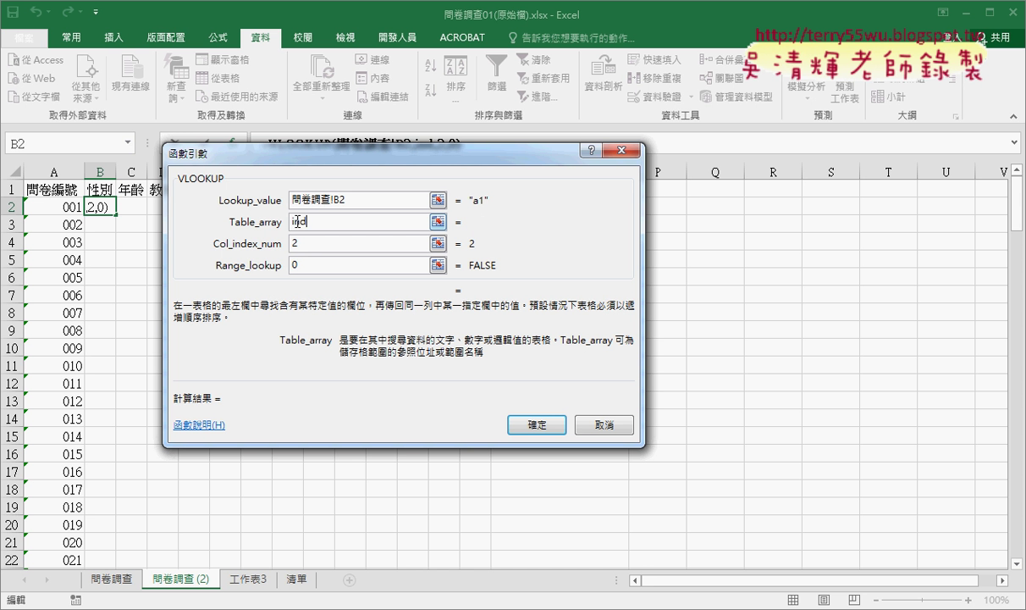
text(irect)
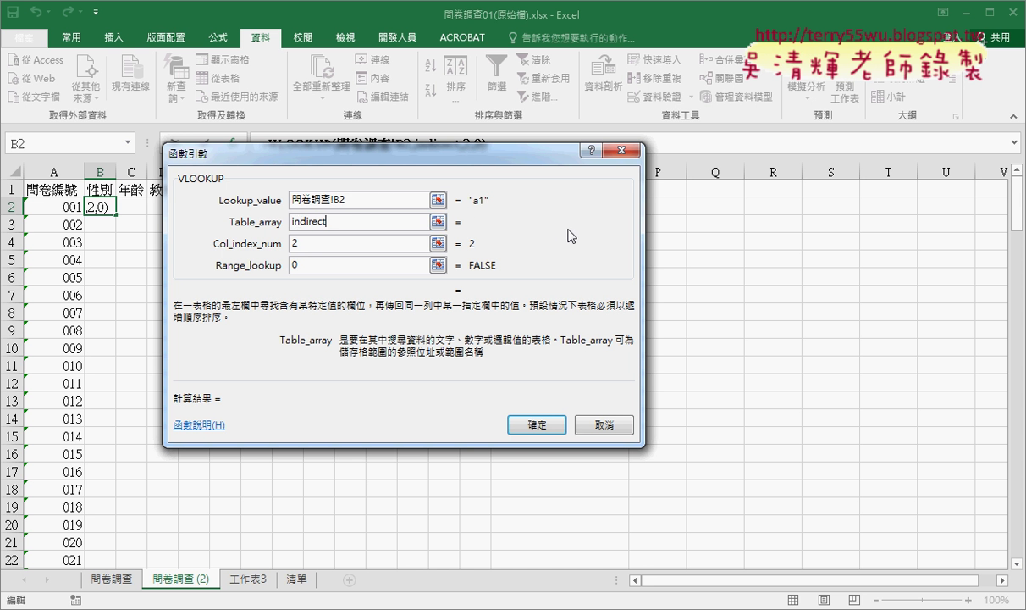
text(()
click(100, 190)
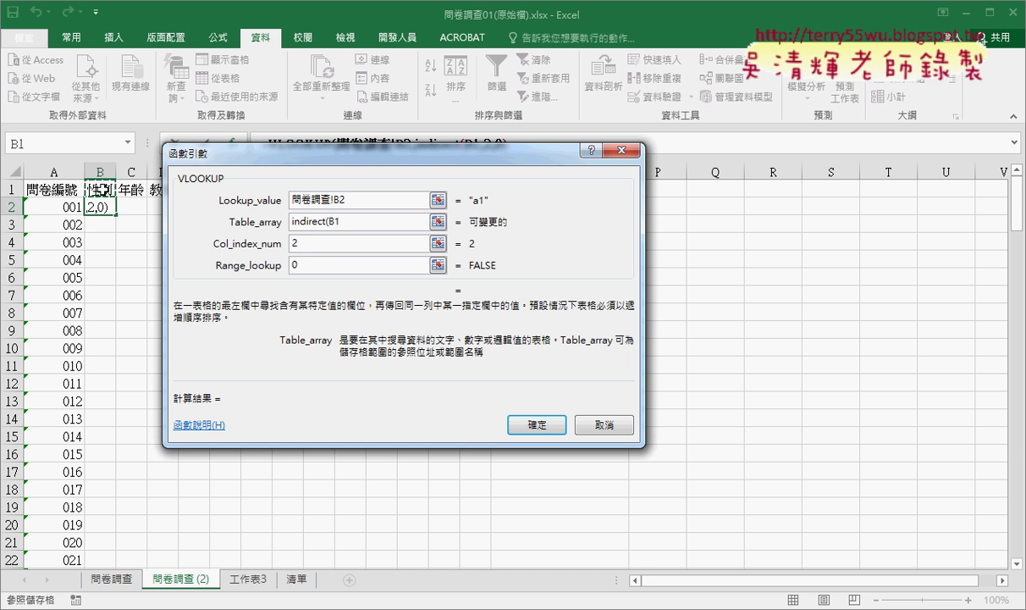
text())
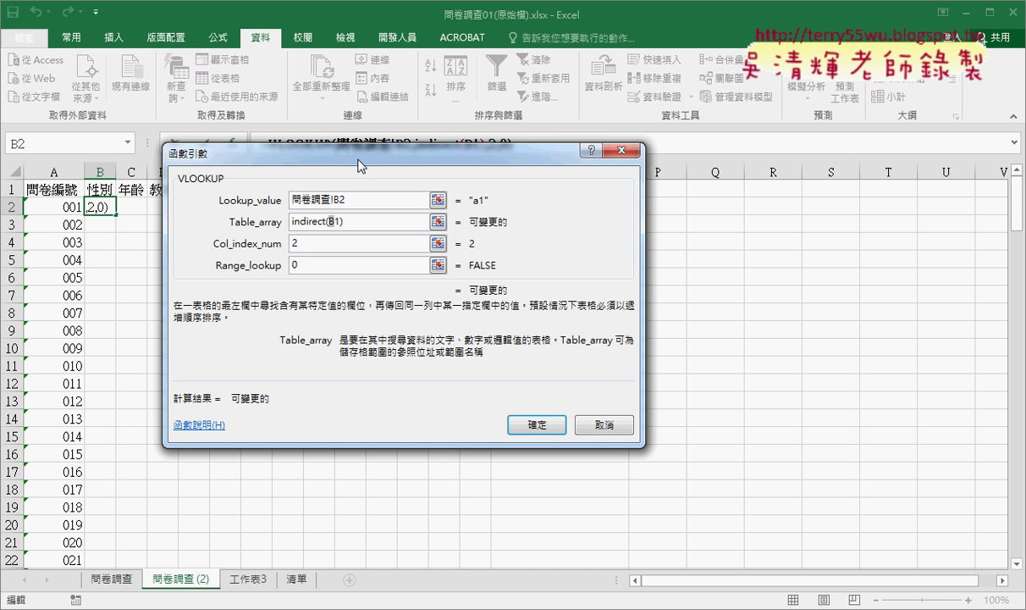
drag(359, 165, 351, 280)
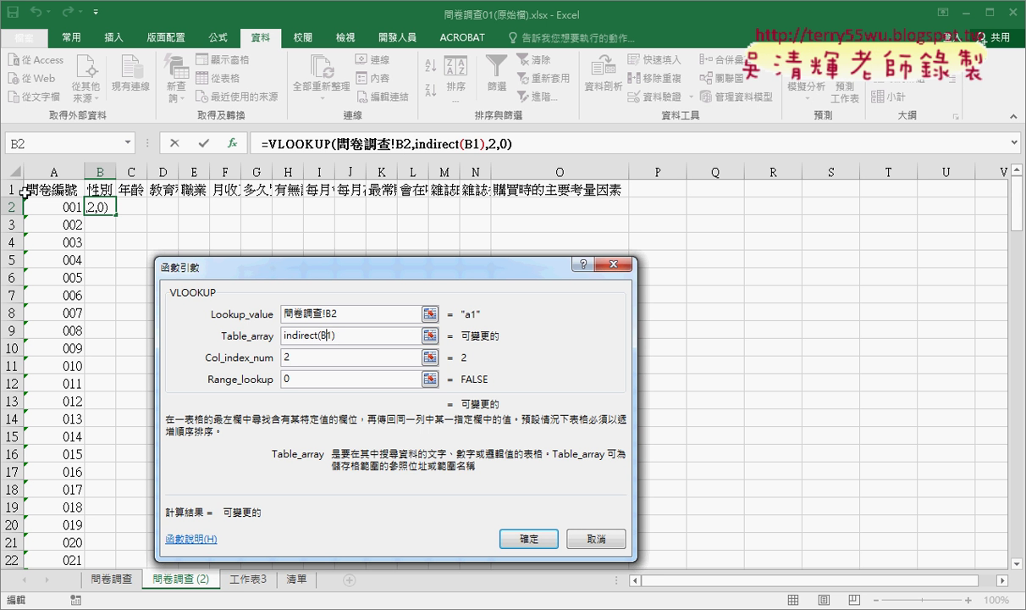
Step: Change the table array to indirect(B$1) and confirm, so B2 shows 男
text($)
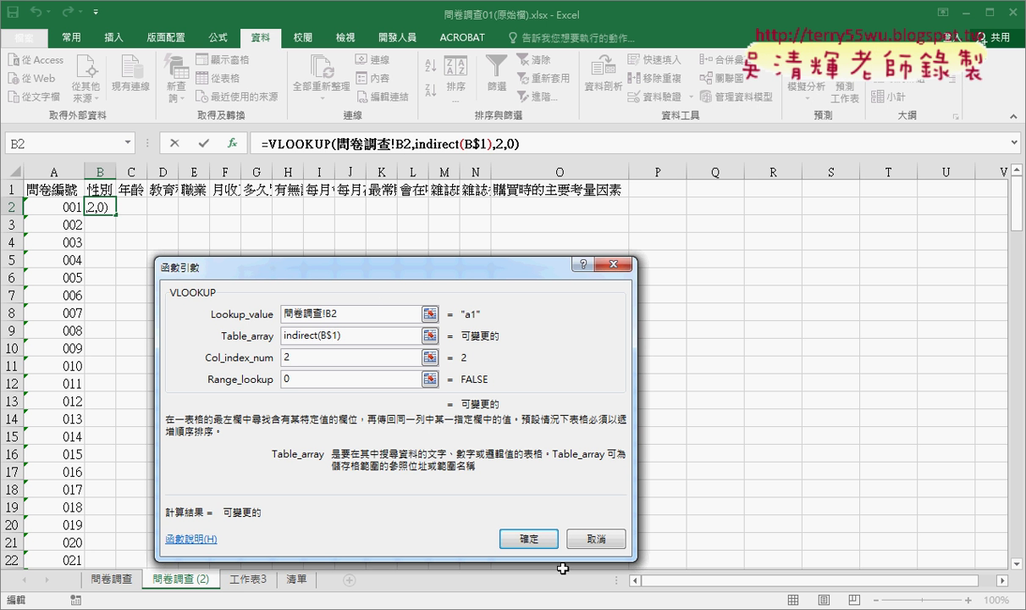
click(528, 539)
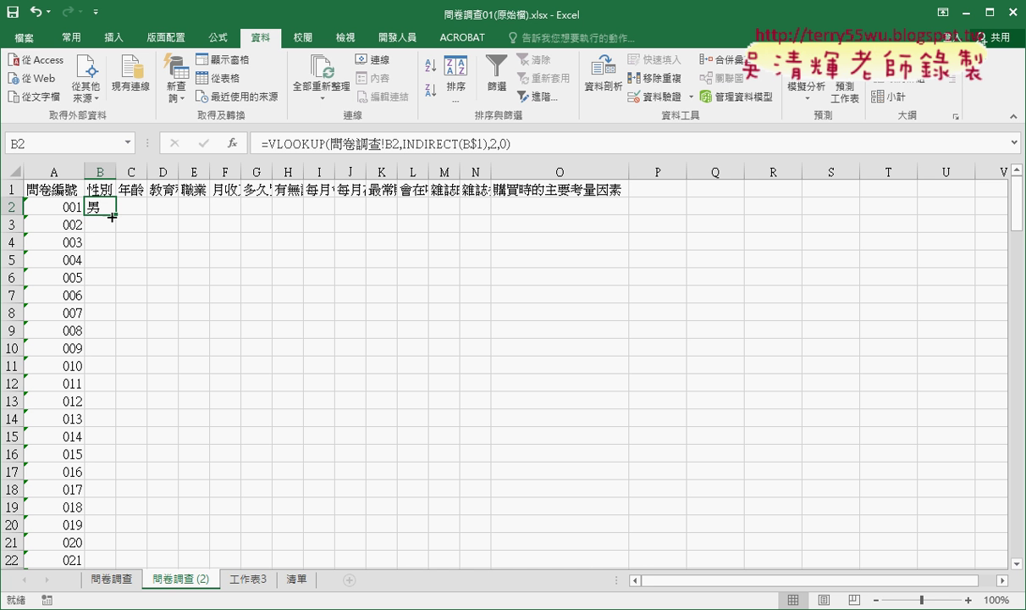
Step: Fill B2's VLOOKUP formula right to O2 and down to row 151
drag(115, 215, 623, 246)
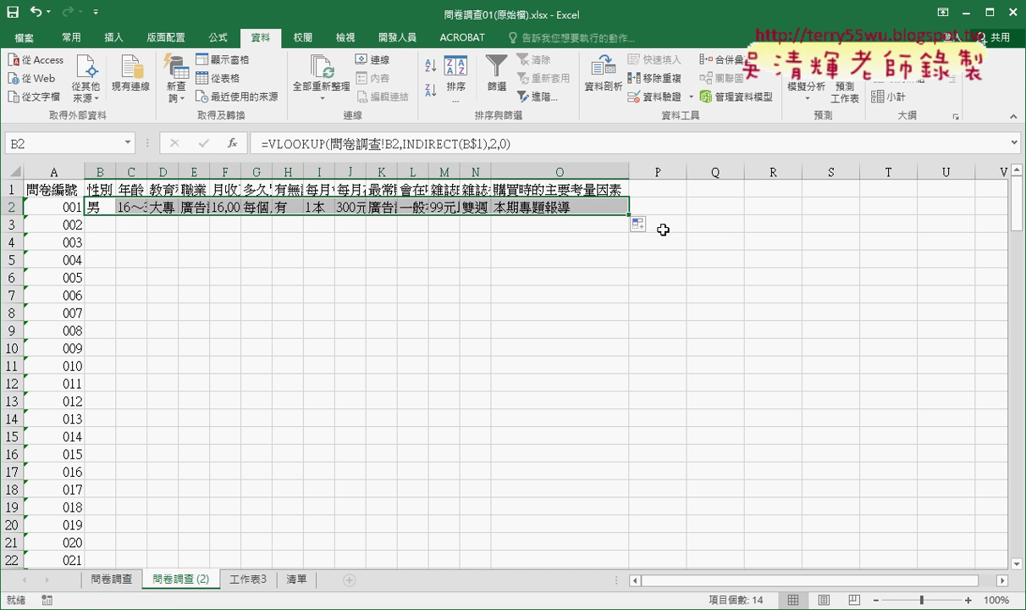
double_click(628, 215)
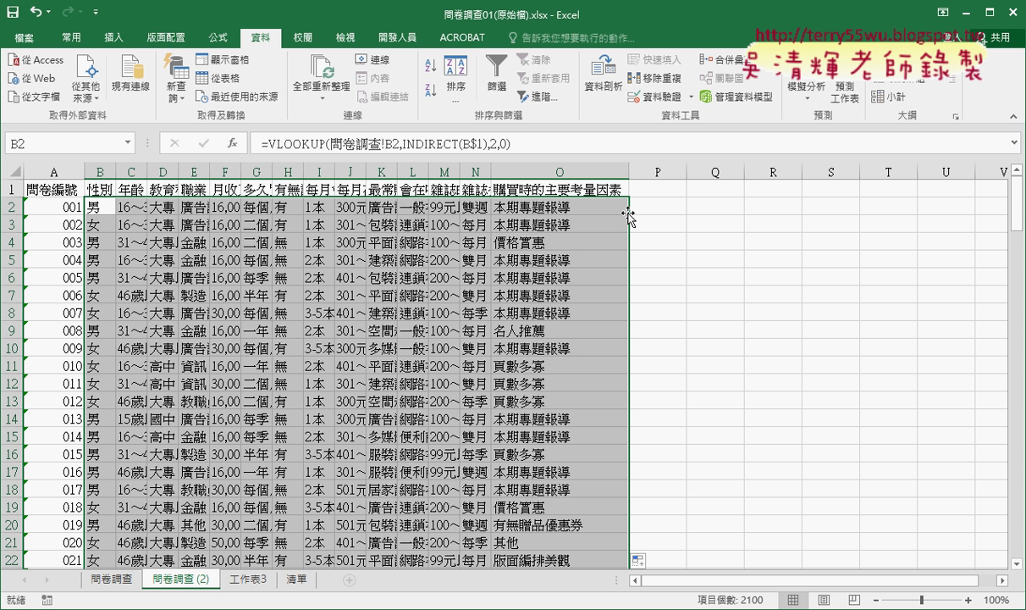
click(648, 222)
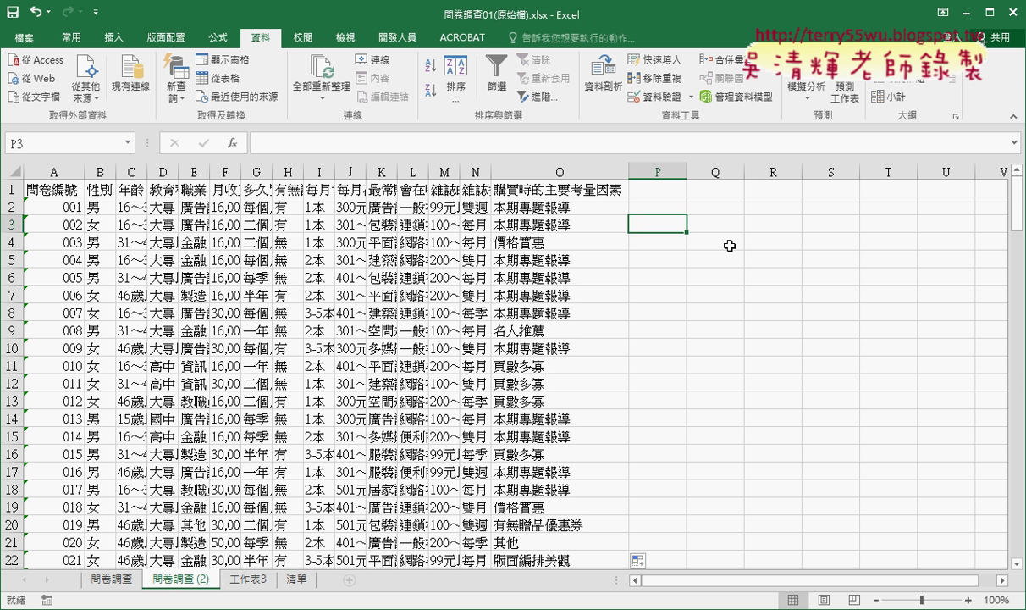
click(66, 188)
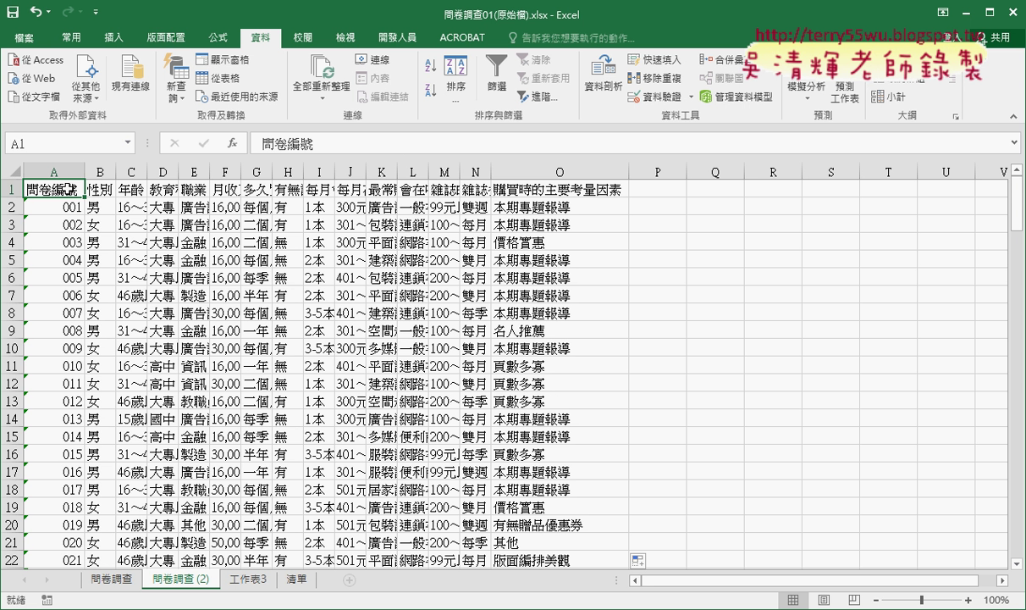
Step: Select the whole survey table and choose red as the border colour
key(ctrl+shift+Right)
key(ctrl+shift+Down)
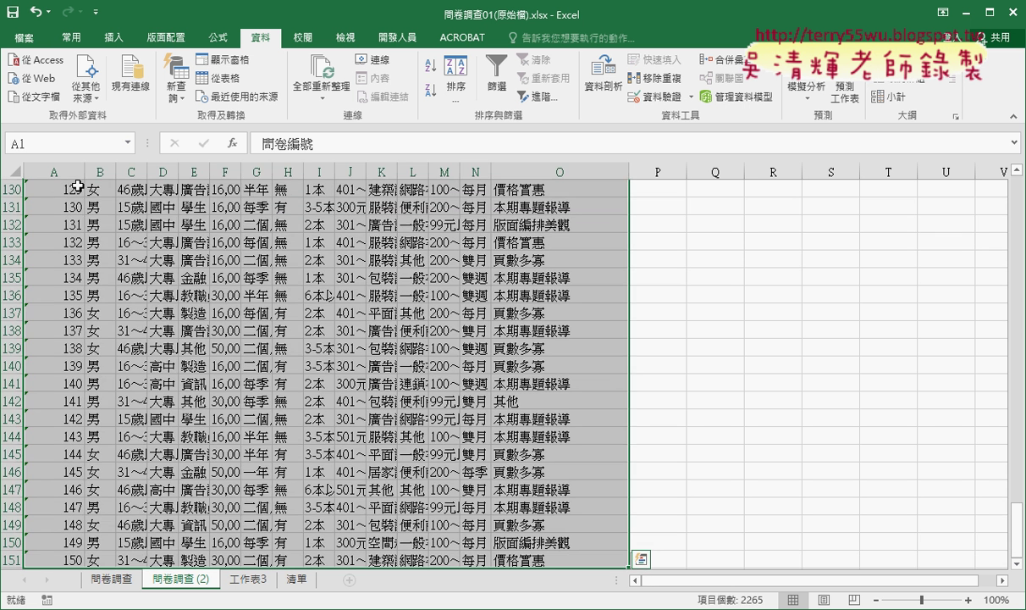
click(71, 37)
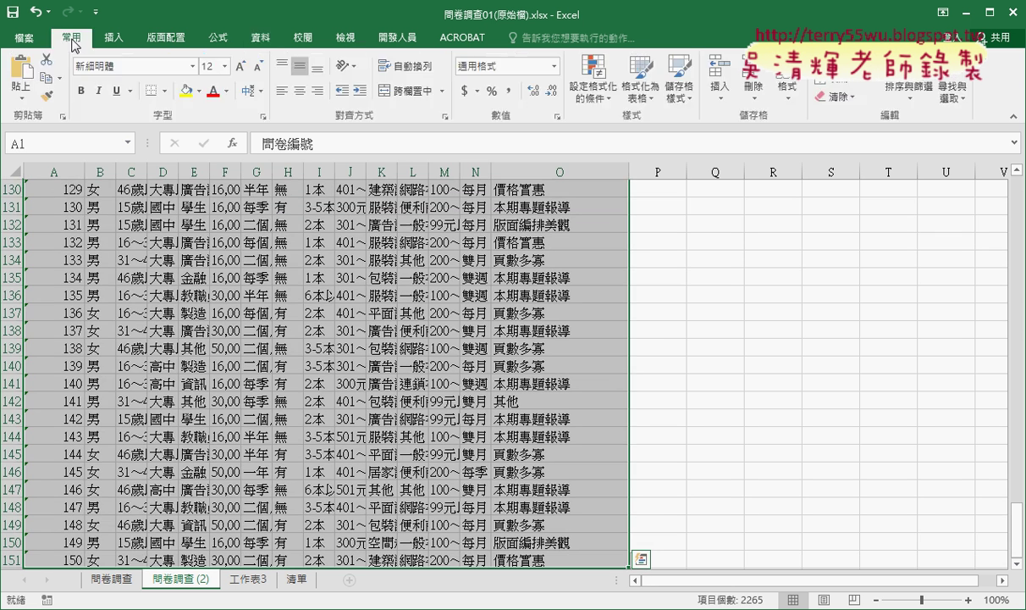
click(166, 93)
click(203, 497)
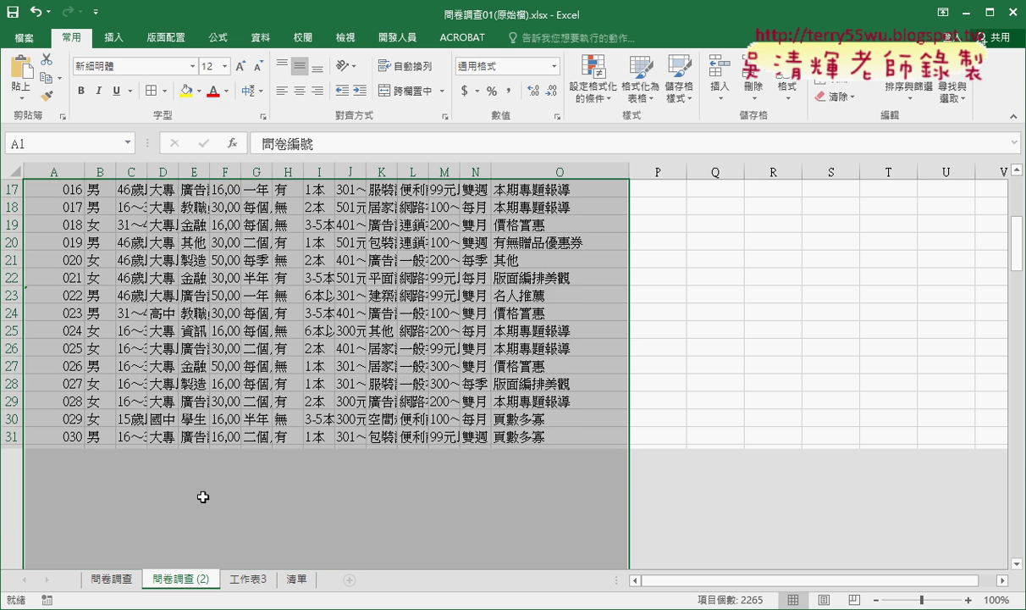
click(267, 412)
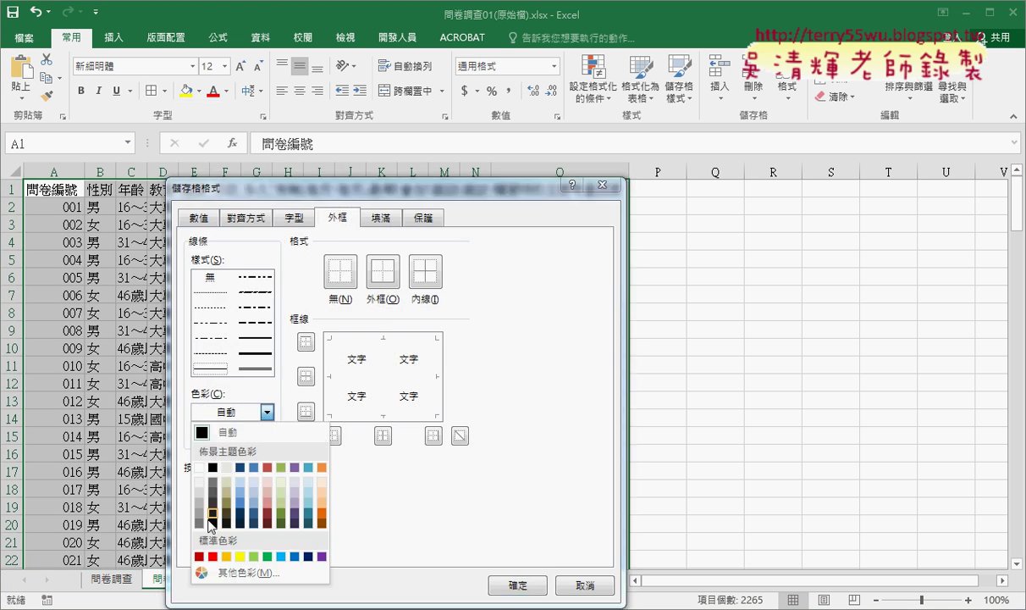
click(212, 556)
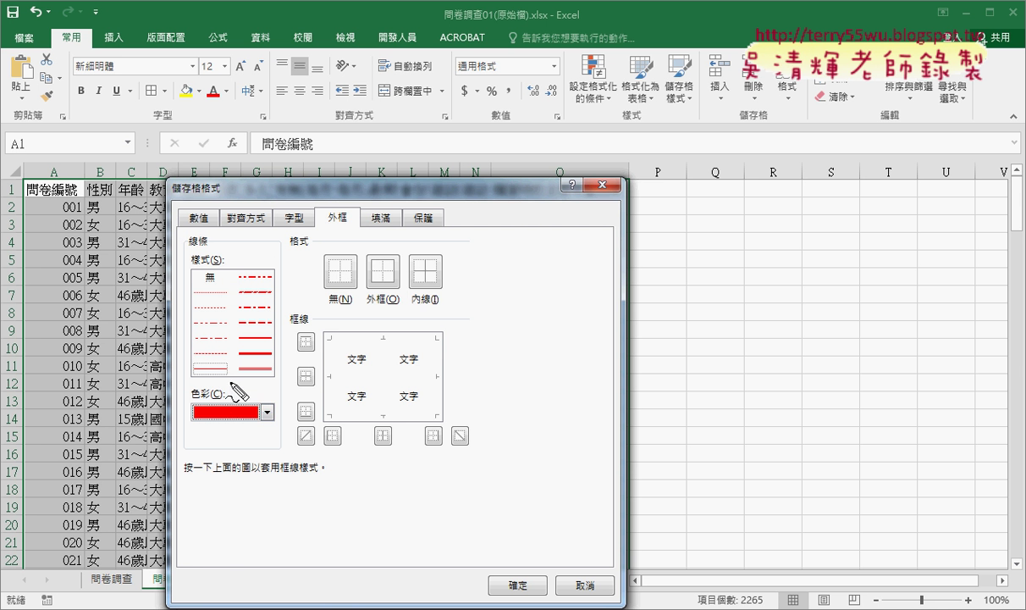
drag(97, 47, 100, 31)
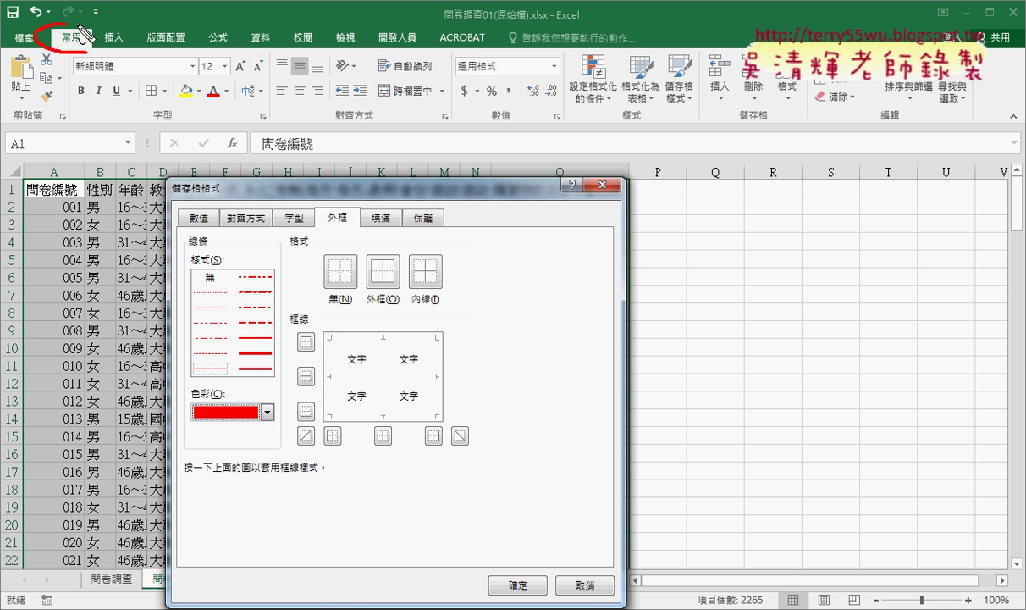
drag(174, 78, 189, 96)
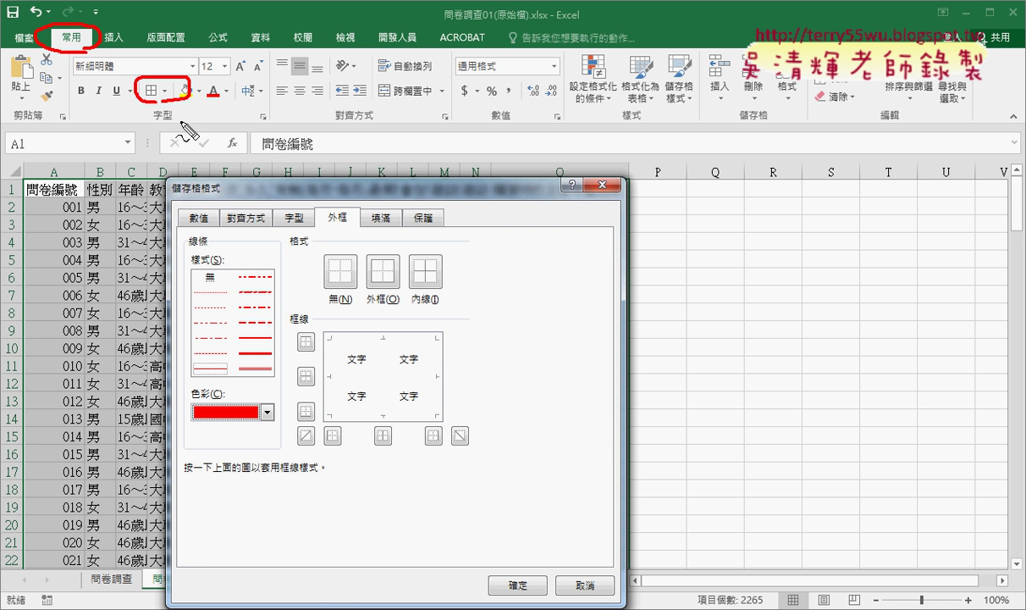
drag(254, 398, 259, 410)
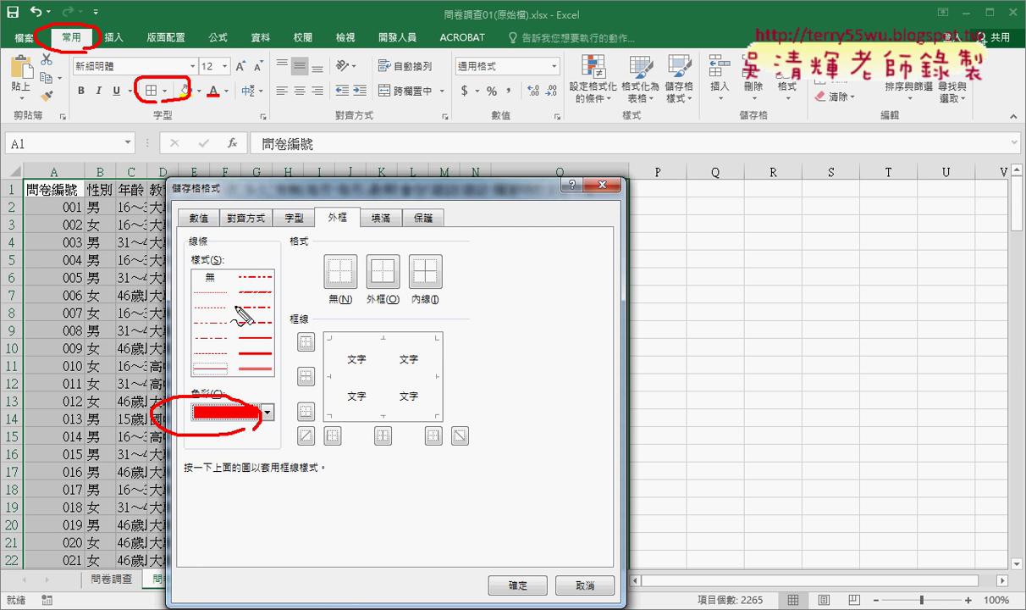
Step: Apply red Outline and Inside borders to the table
drag(373, 299, 435, 320)
key(Escape)
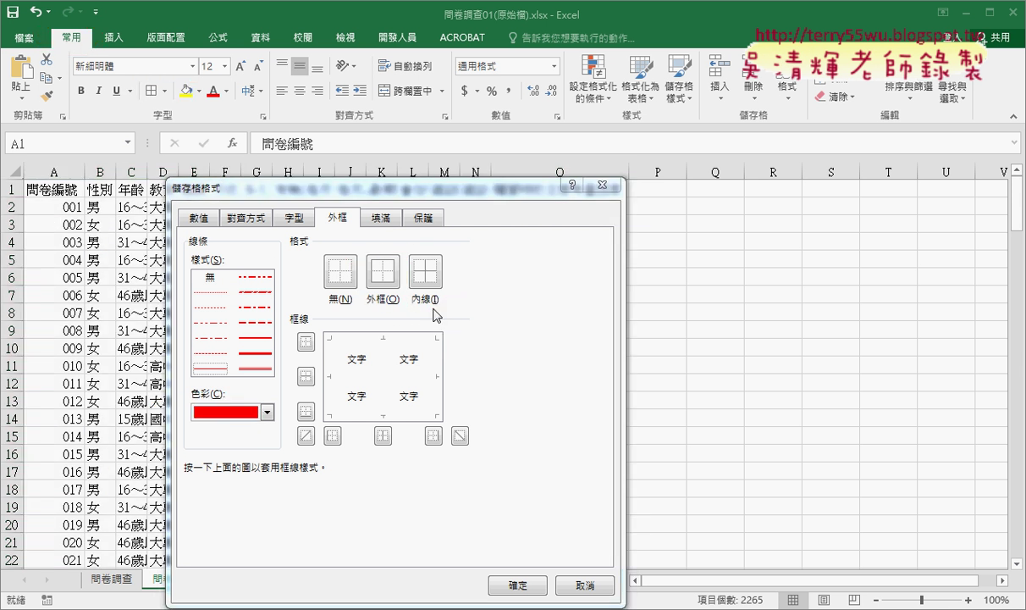
click(380, 278)
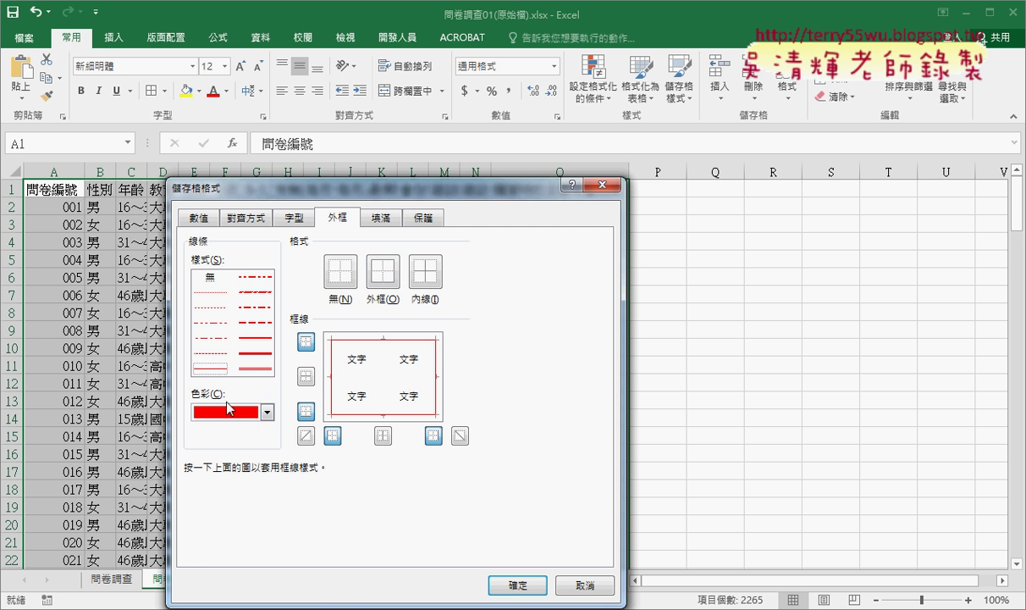
click(427, 278)
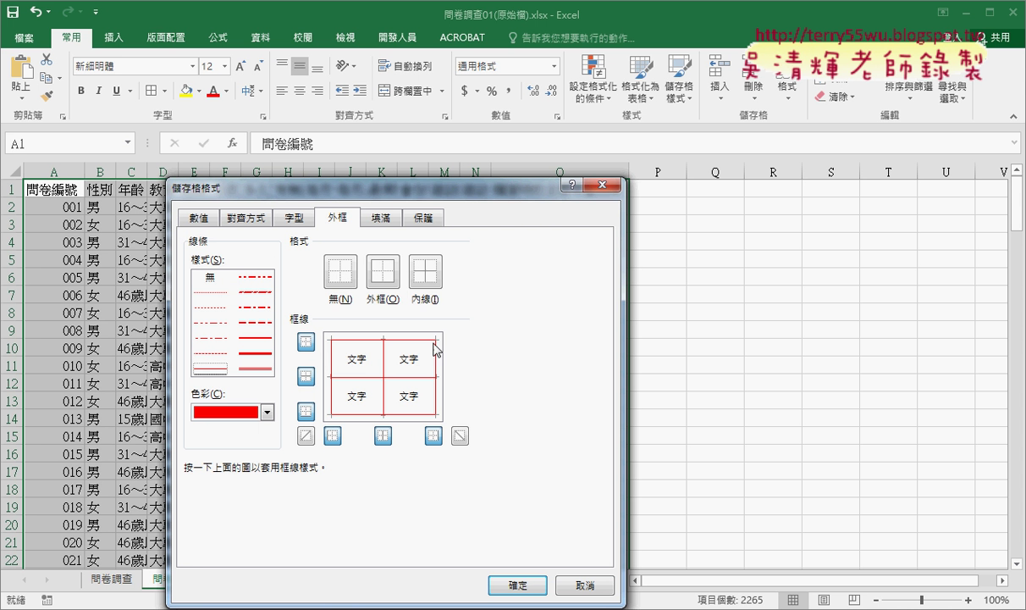
click(508, 585)
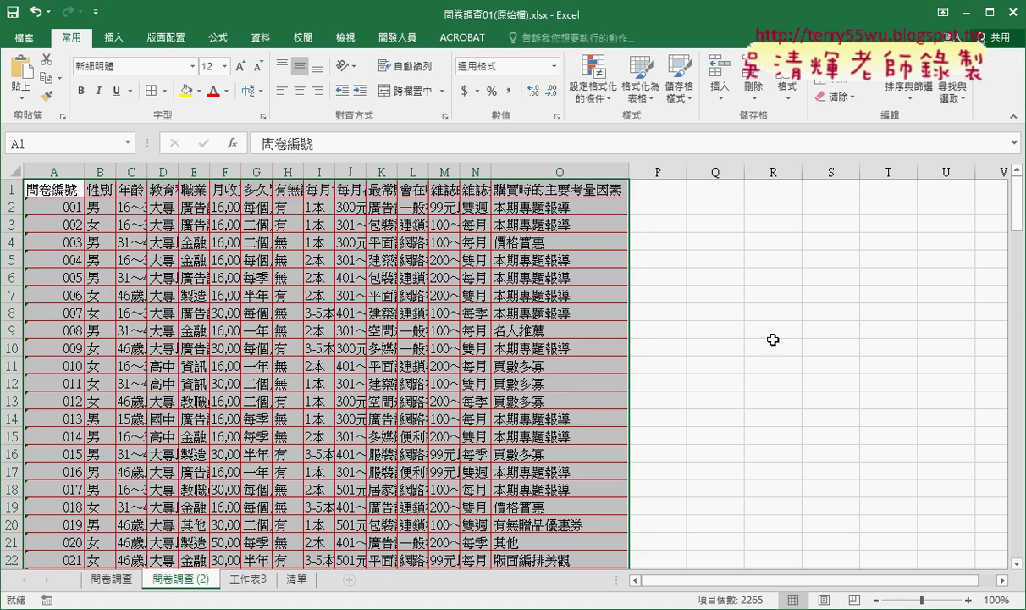
Step: Enable the Developer (開發人員) tab in the ribbon customisation options
click(772, 277)
click(398, 39)
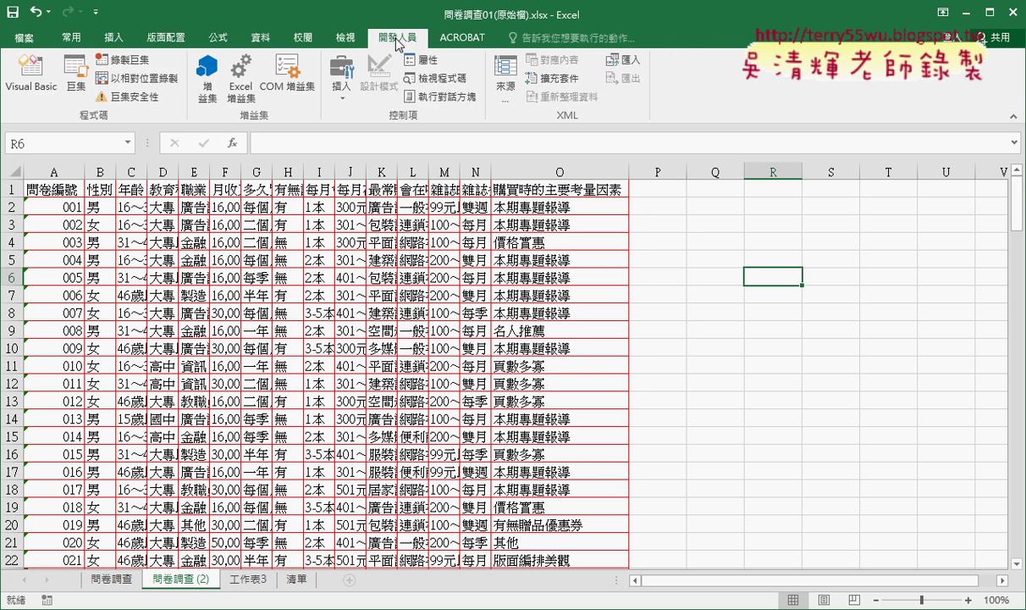
click(96, 15)
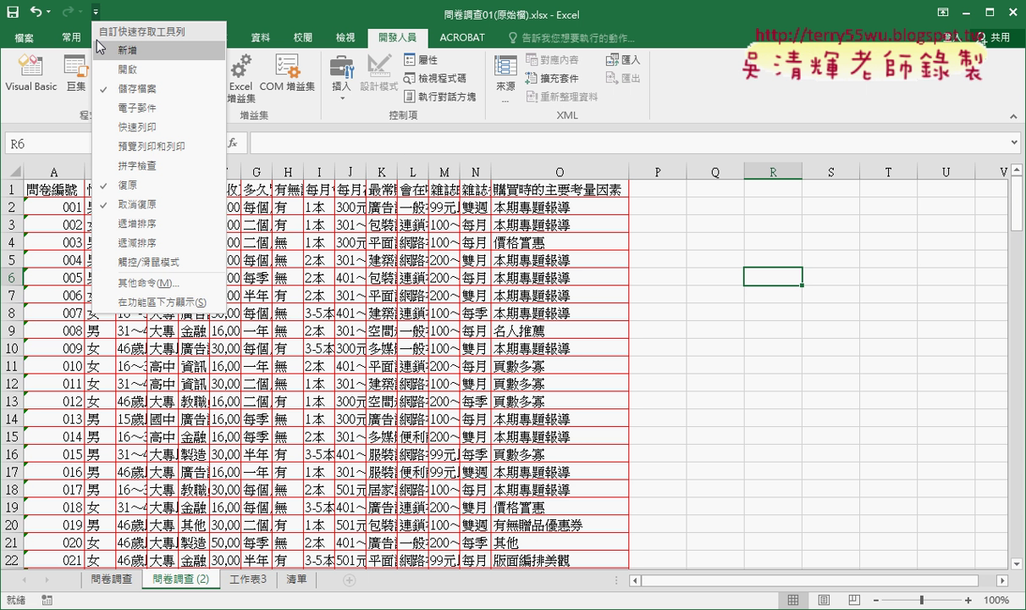
click(127, 264)
click(193, 204)
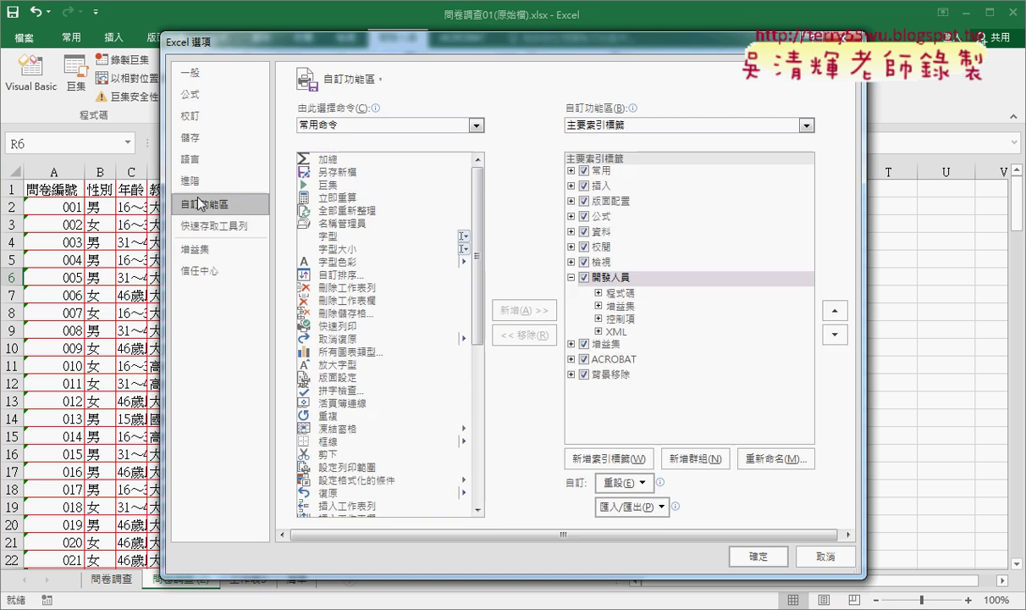
click(595, 278)
click(583, 277)
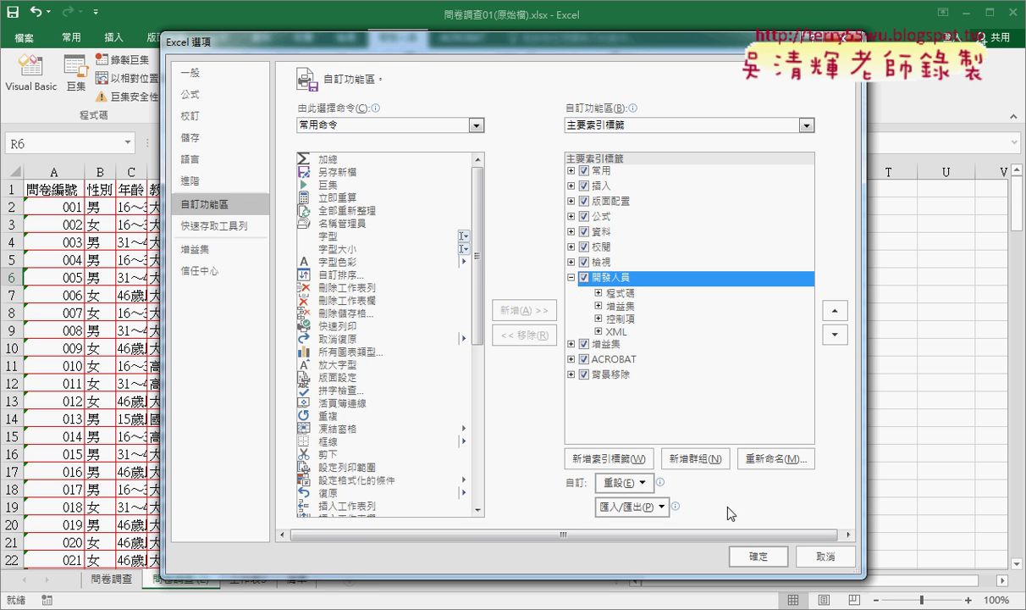
click(750, 556)
Step: Check the lookup formula in cell B2
click(696, 206)
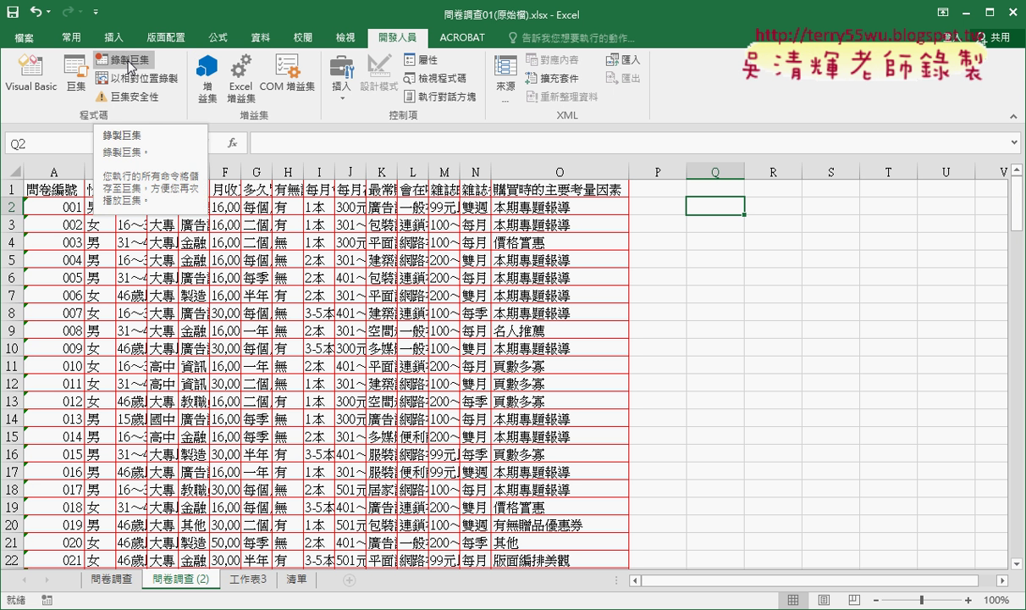
click(195, 241)
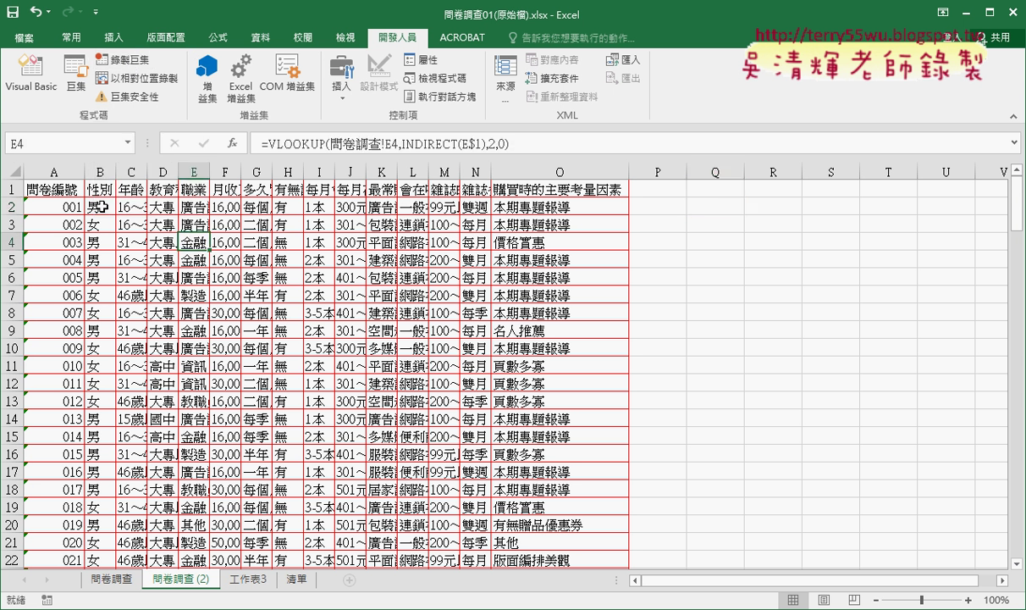
click(97, 205)
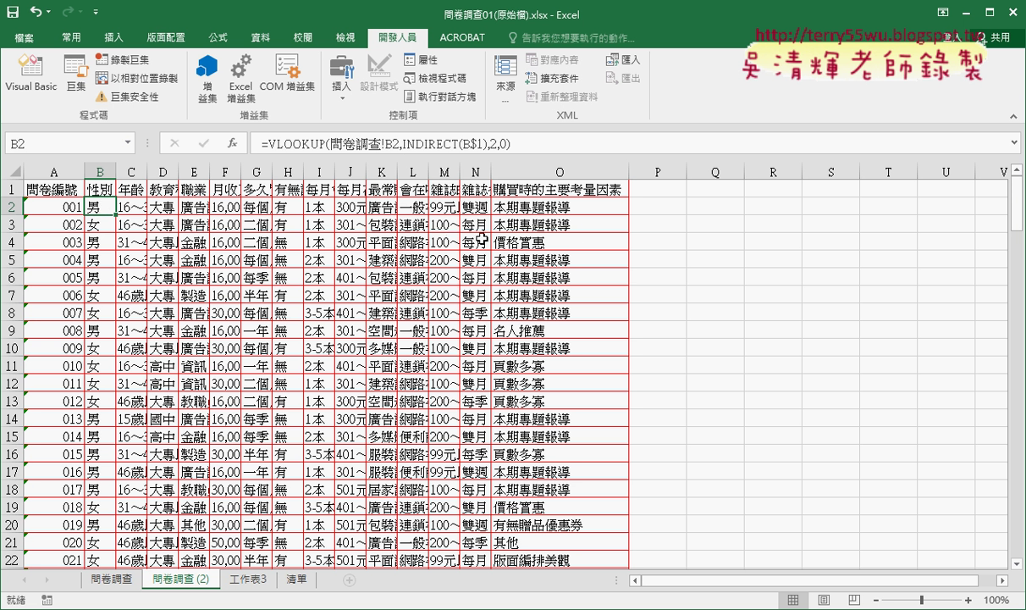
Step: Cancel the Record Macro dialog and recheck B2's formula without changing any cells
click(119, 59)
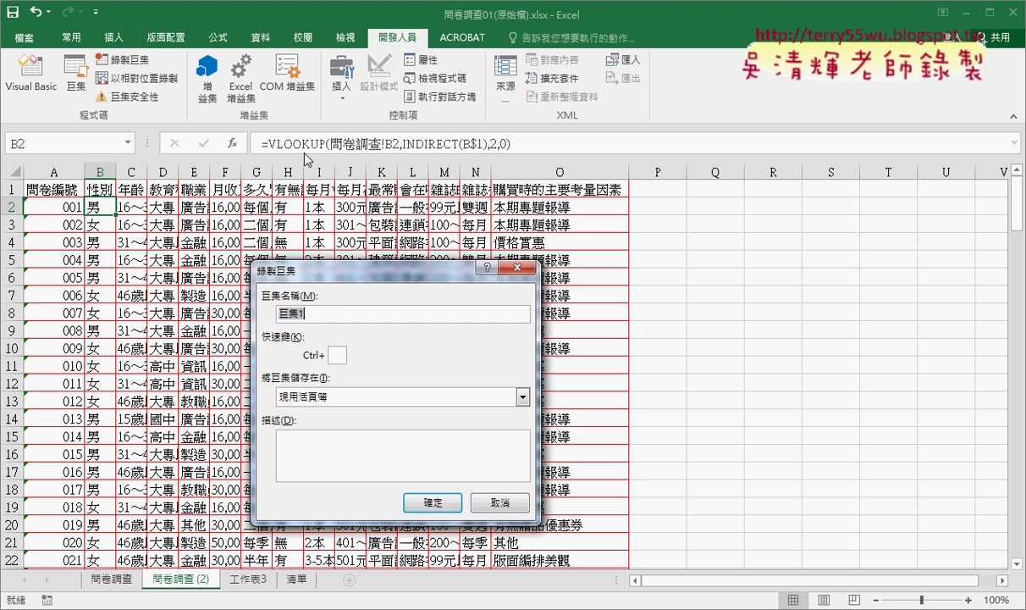
key(Return)
click(758, 363)
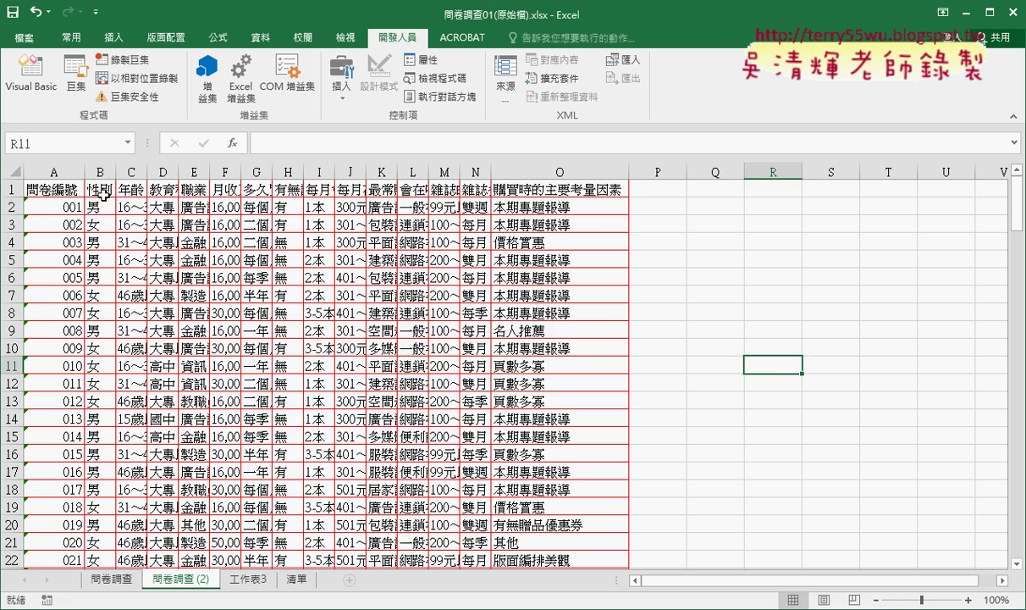
click(93, 206)
drag(115, 215, 605, 213)
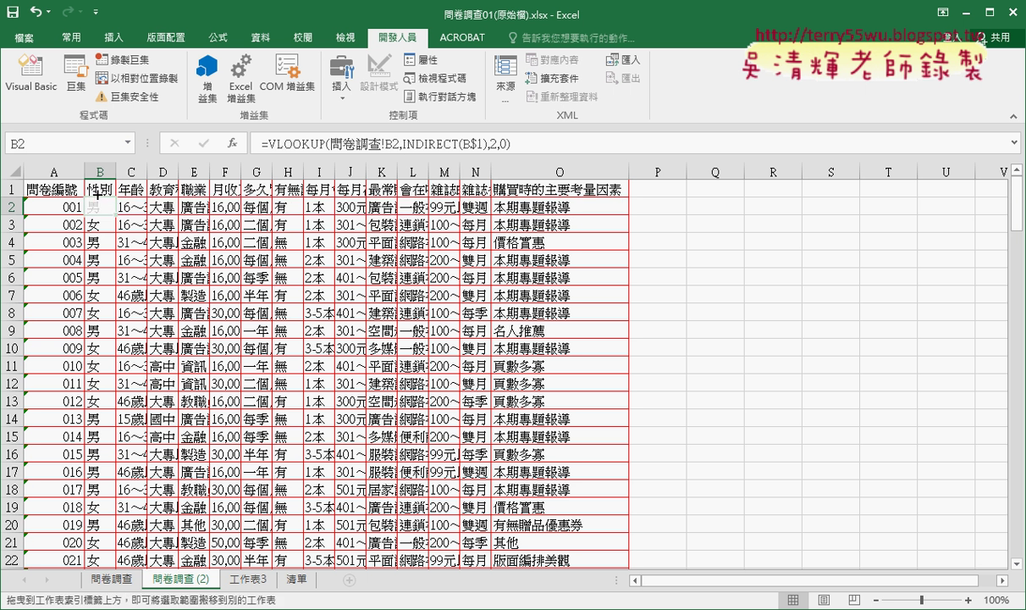
drag(612, 213, 89, 206)
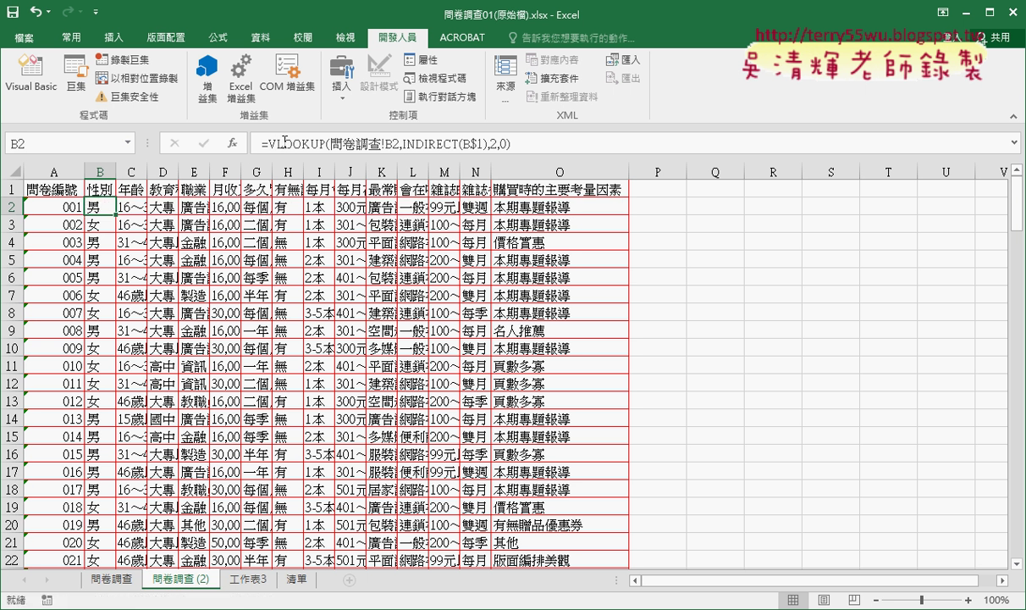
click(286, 142)
click(204, 143)
Step: Fill the B2:O2 formulas down the table to row 150
drag(109, 206, 602, 209)
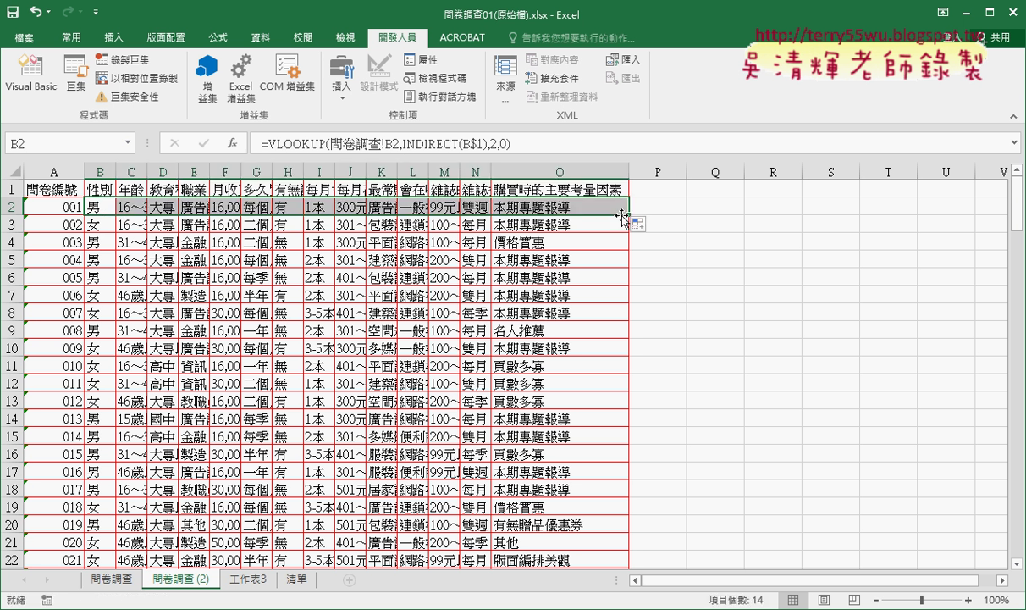
double_click(627, 216)
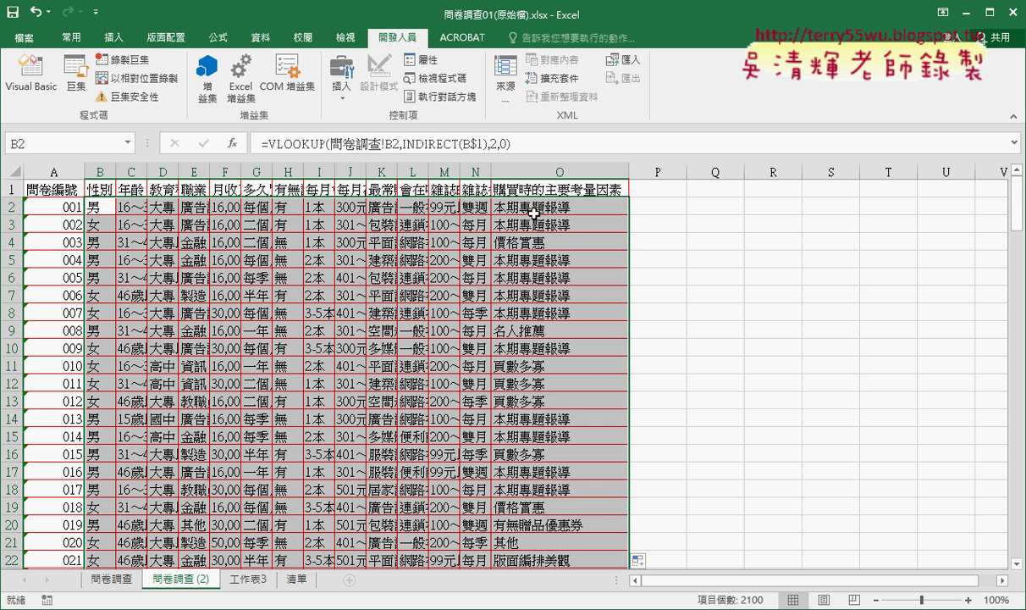
click(659, 230)
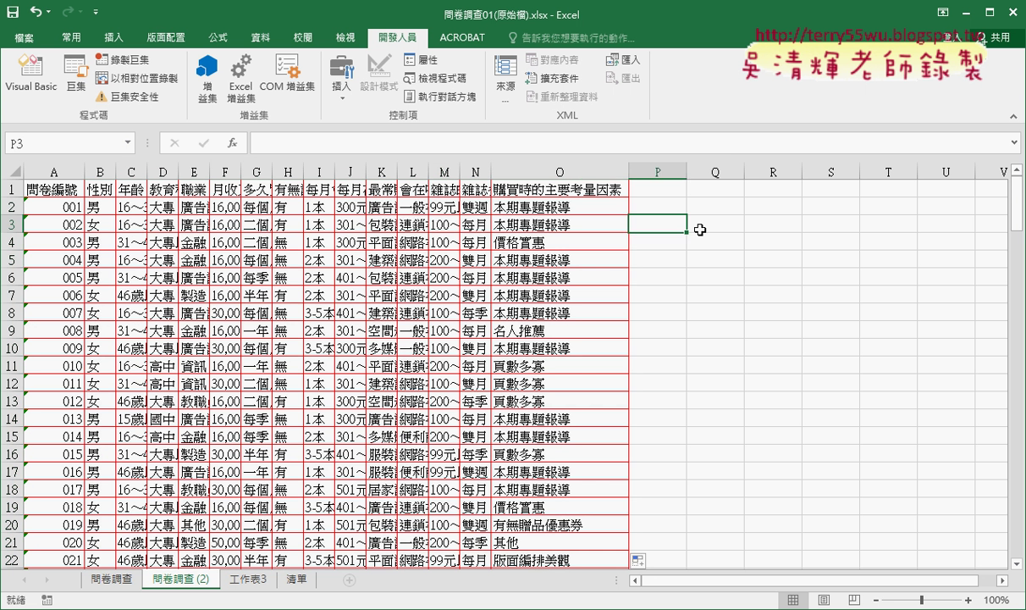
click(100, 207)
click(663, 261)
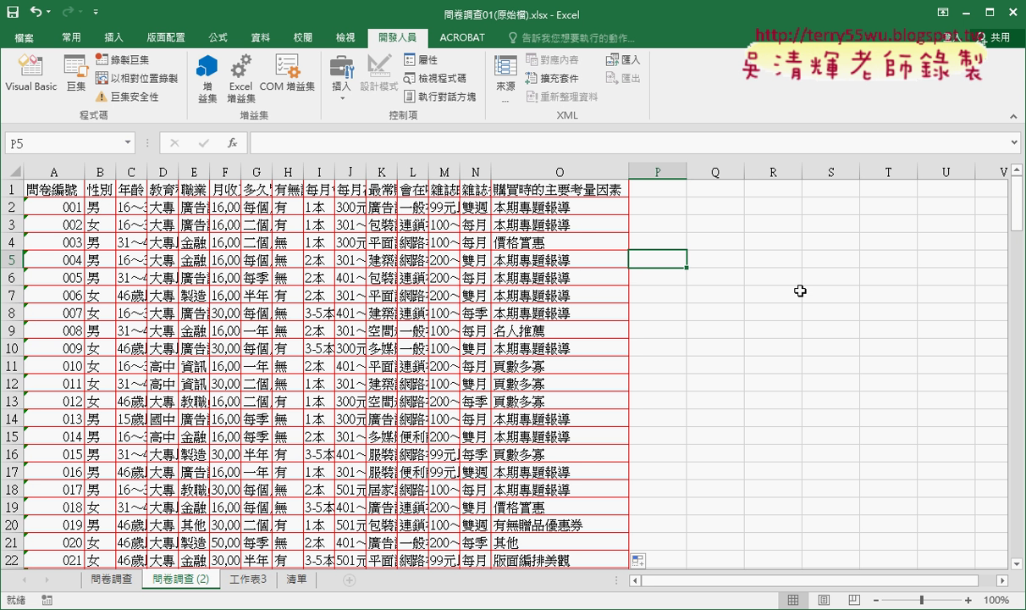
Step: Record a new macro named 問卷調查巨集, stored in this workbook
click(127, 60)
click(340, 309)
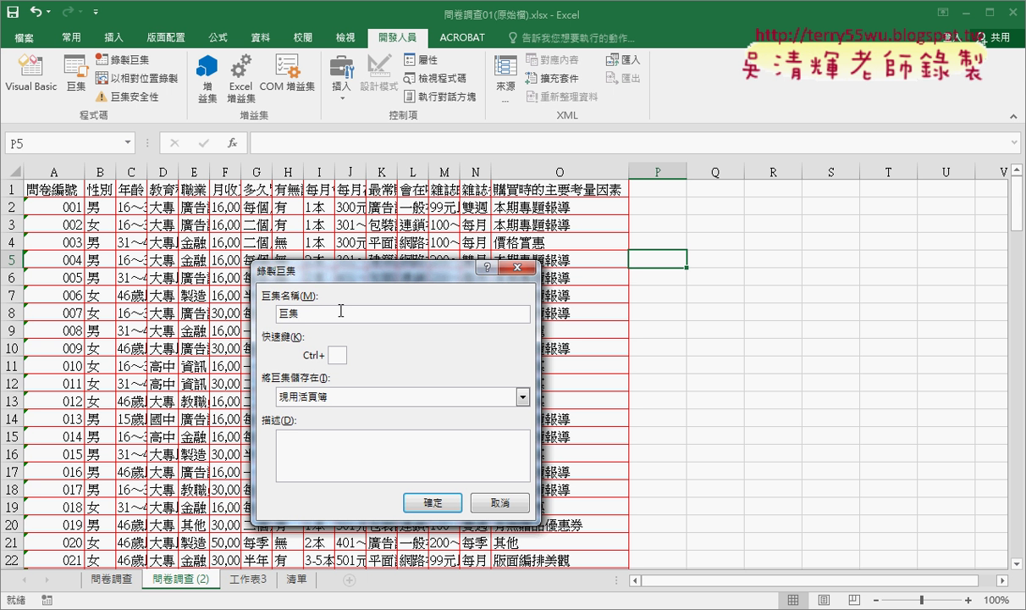
key(Home)
text(問卷)
text(調查)
click(449, 502)
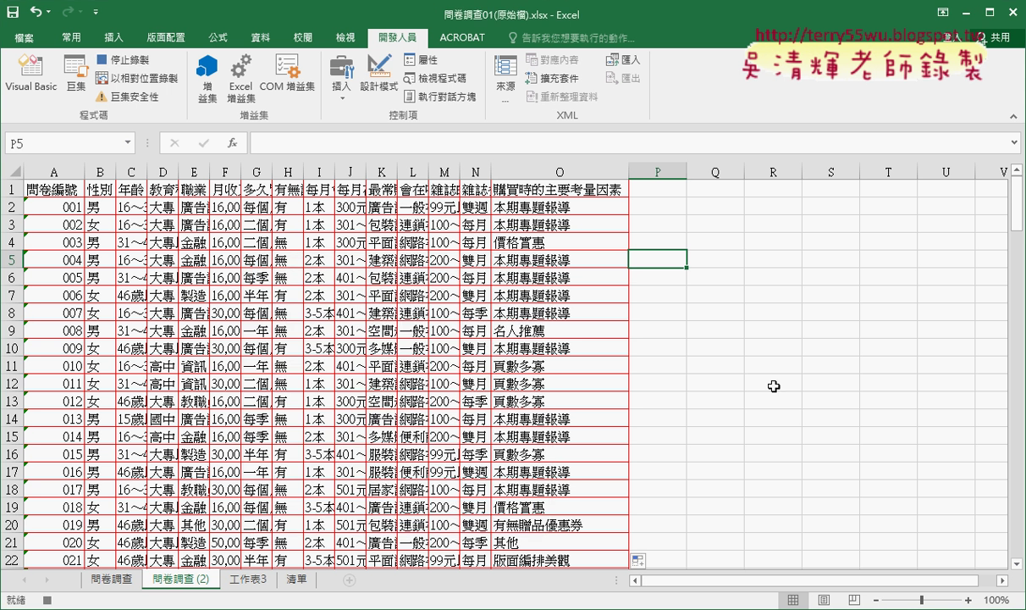
Step: Recommit B2's formula, fill it to O2 and down the table, then stop recording
click(90, 208)
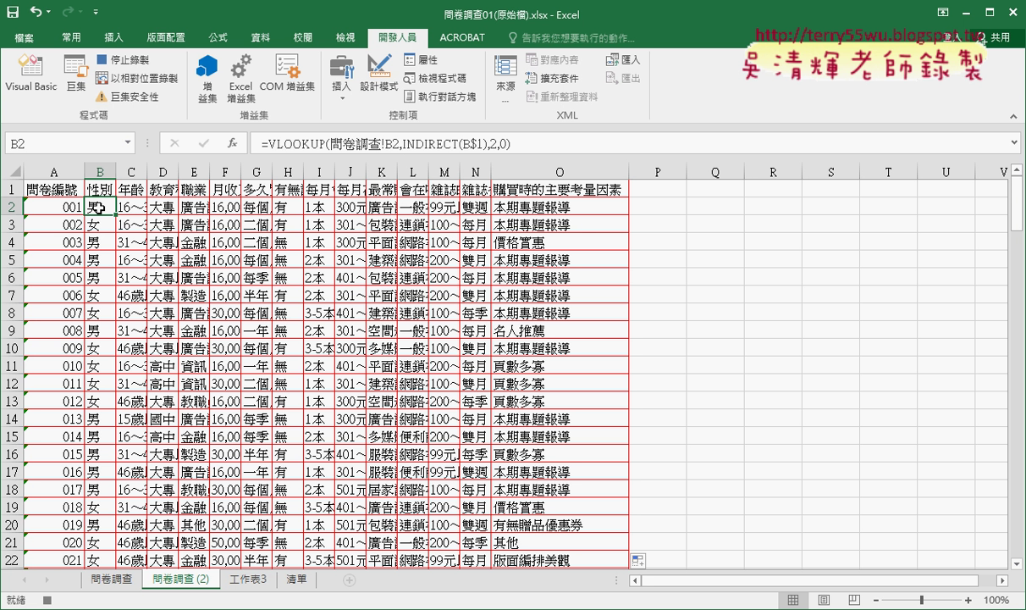
click(292, 142)
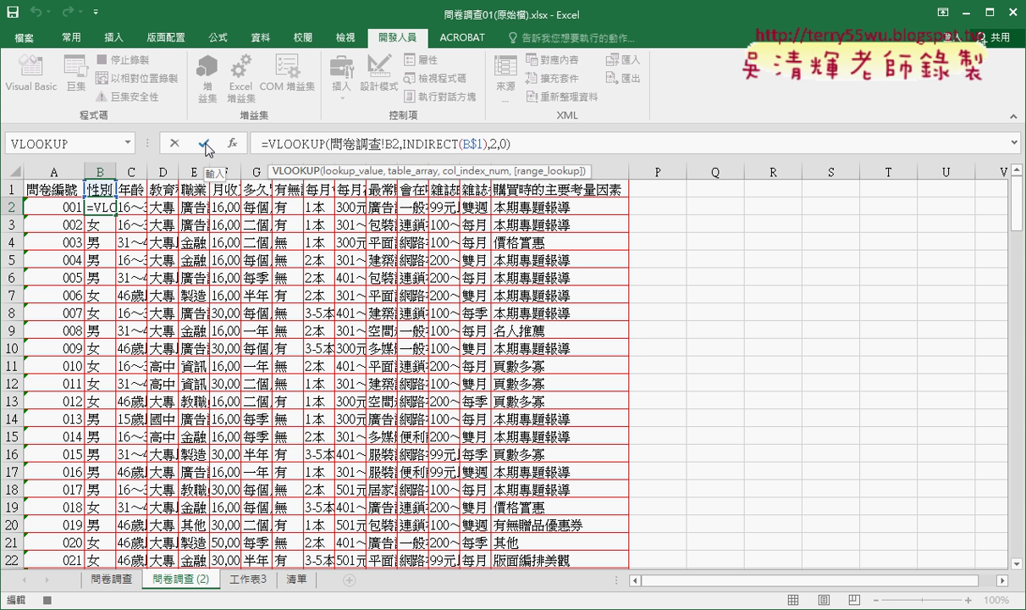
click(205, 144)
drag(116, 215, 611, 215)
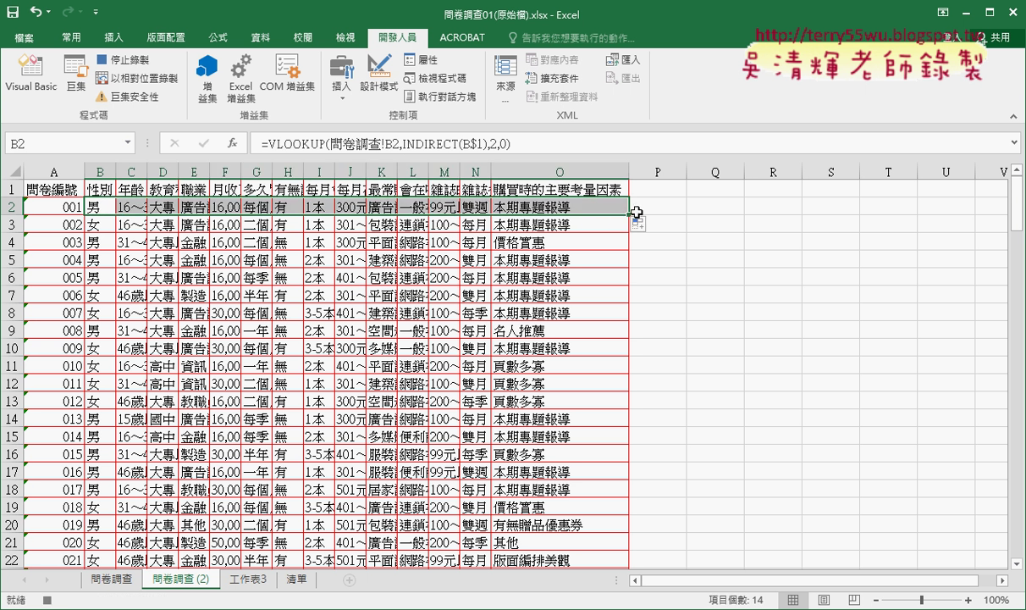
double_click(629, 216)
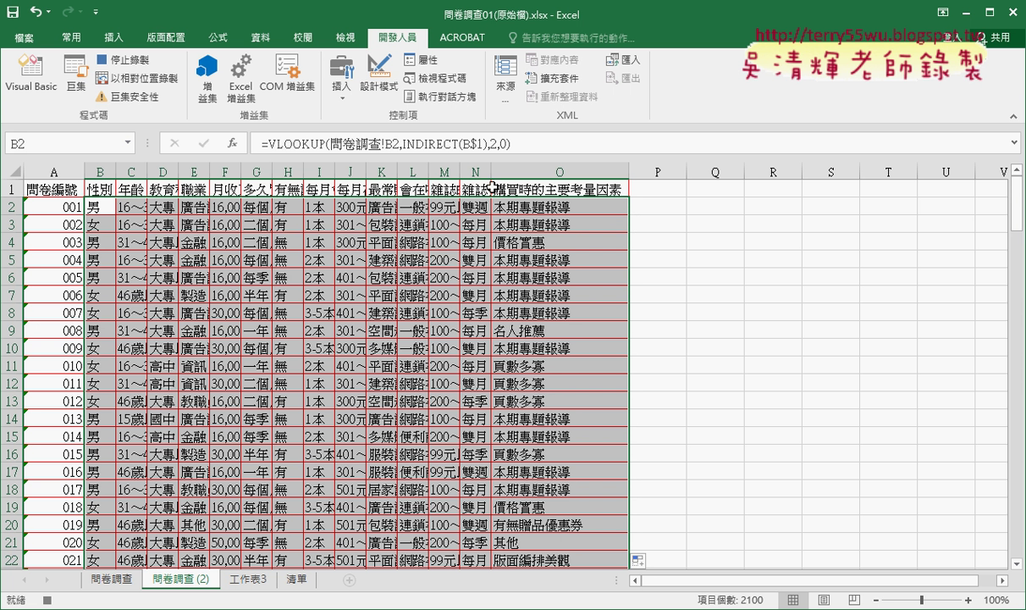
click(135, 62)
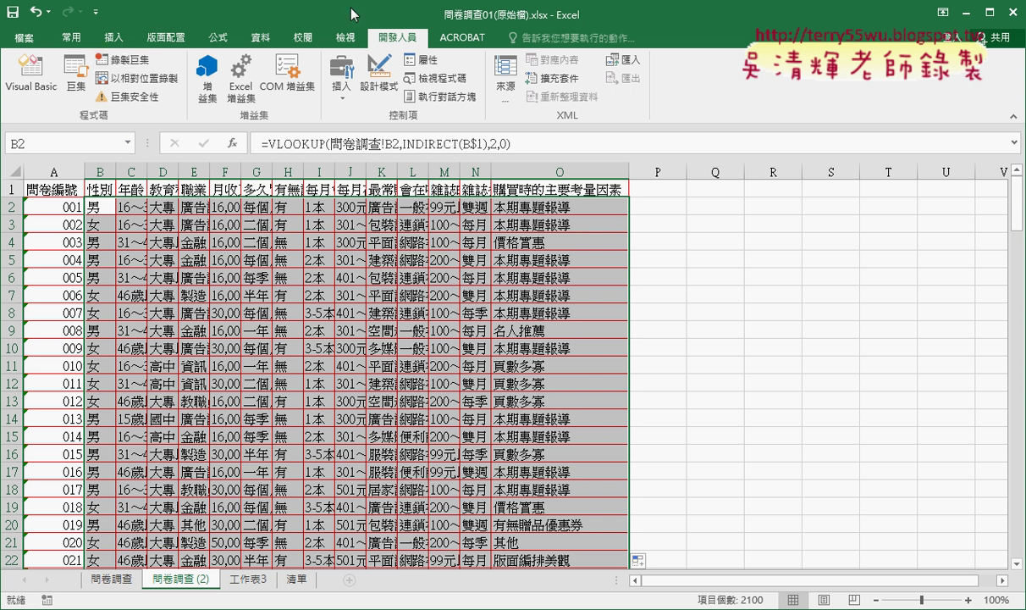
click(713, 220)
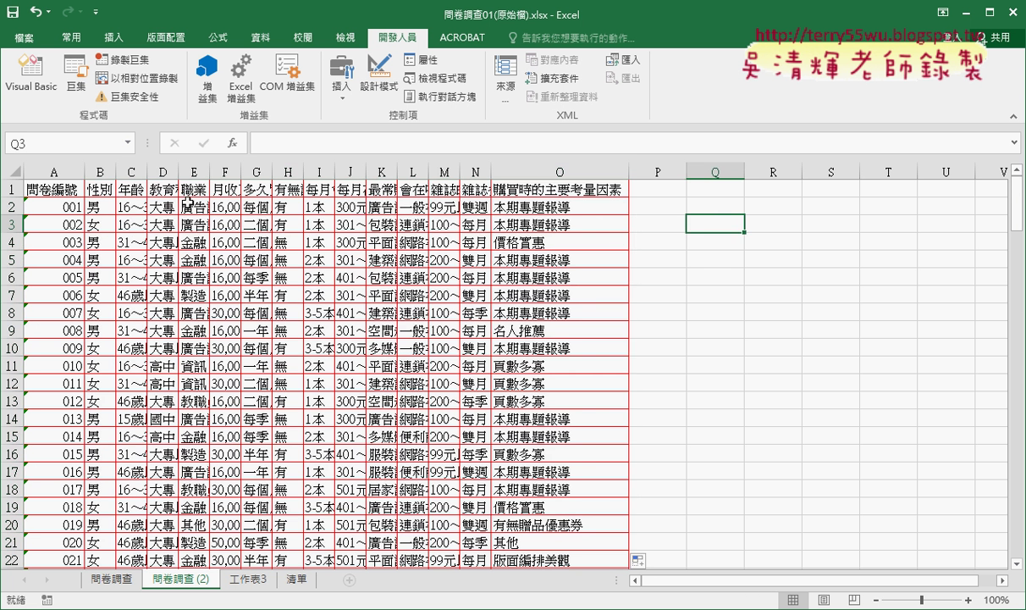
Step: Start recording a new macro named 清除
click(134, 63)
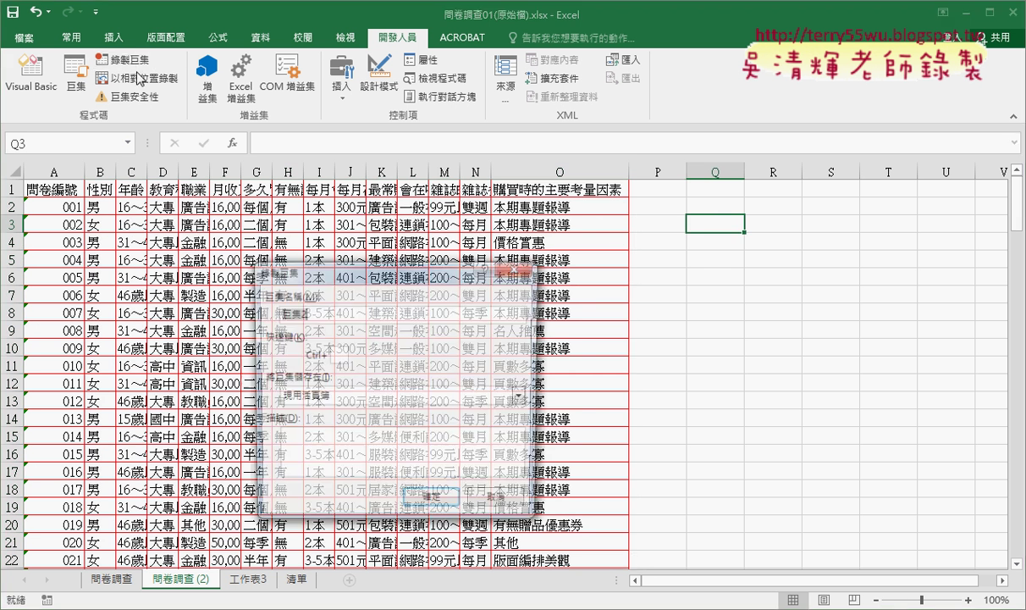
text(ㄑ)
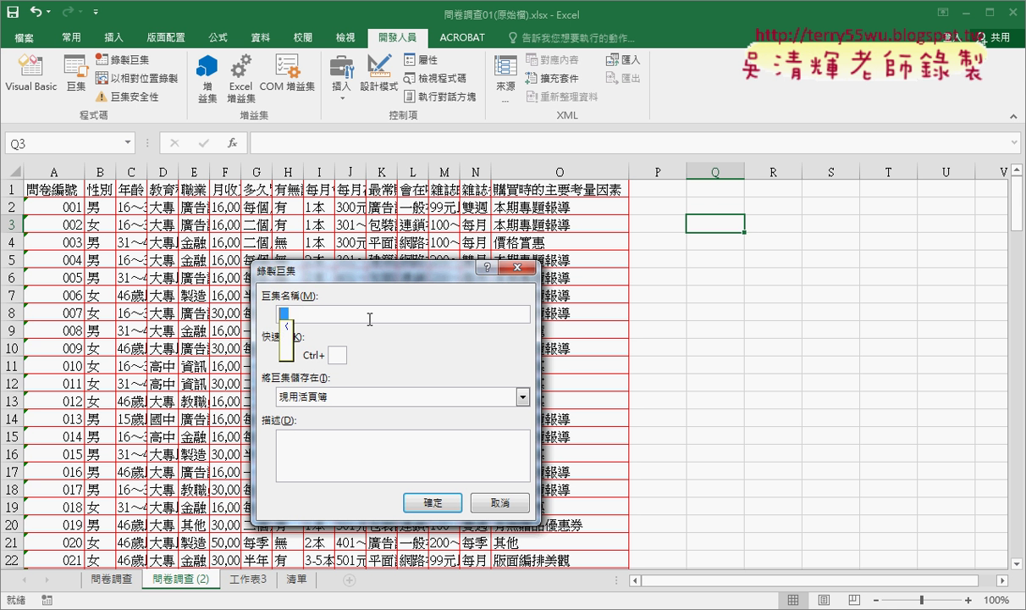
text(清除)
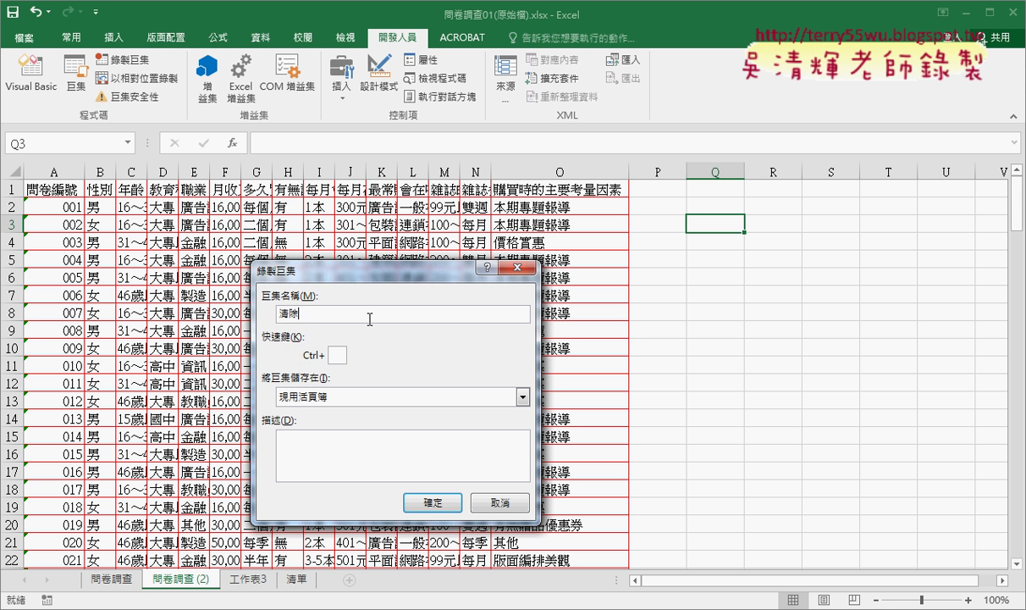
key(Return)
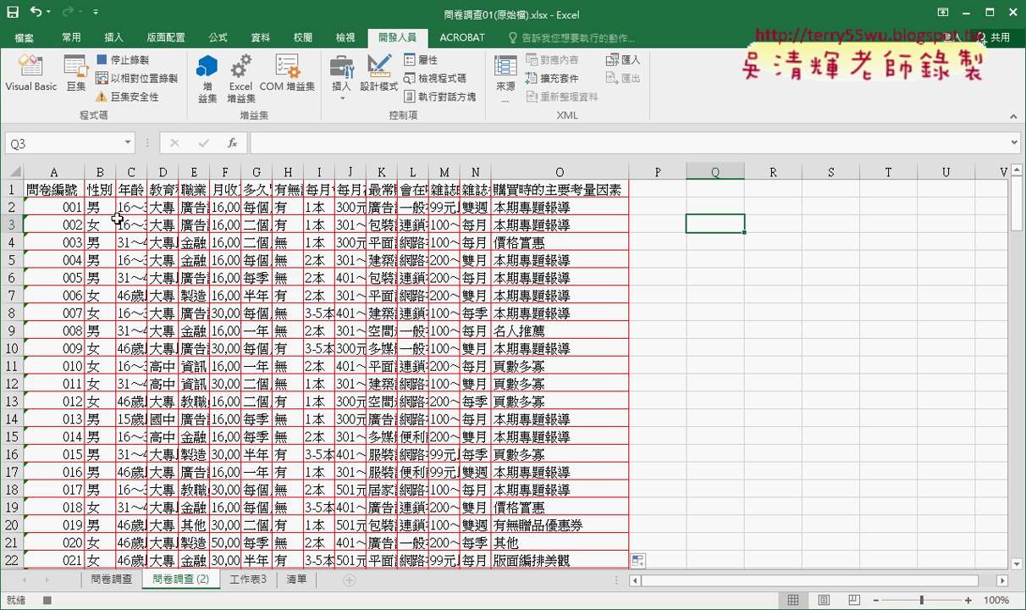
Step: Select B2:O151, delete the answers, and stop recording
click(99, 207)
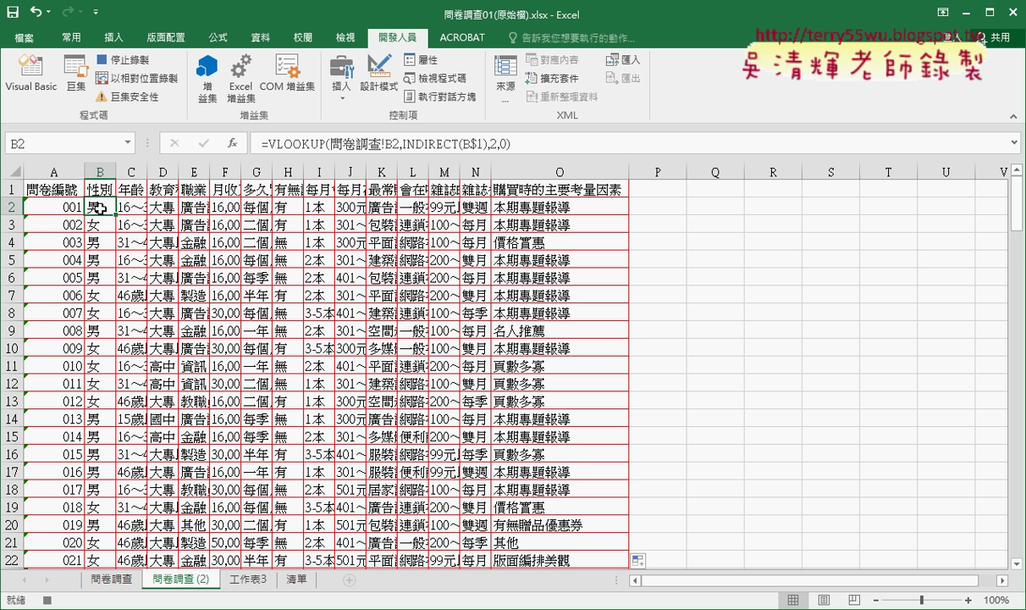
key(ctrl+shift+Right)
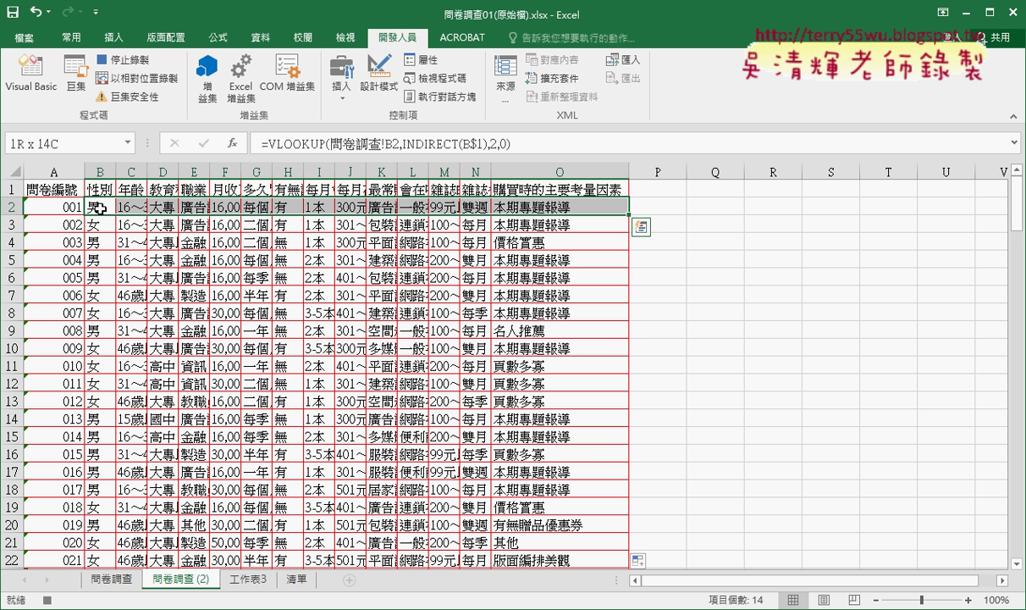
key(ctrl+shift+Down)
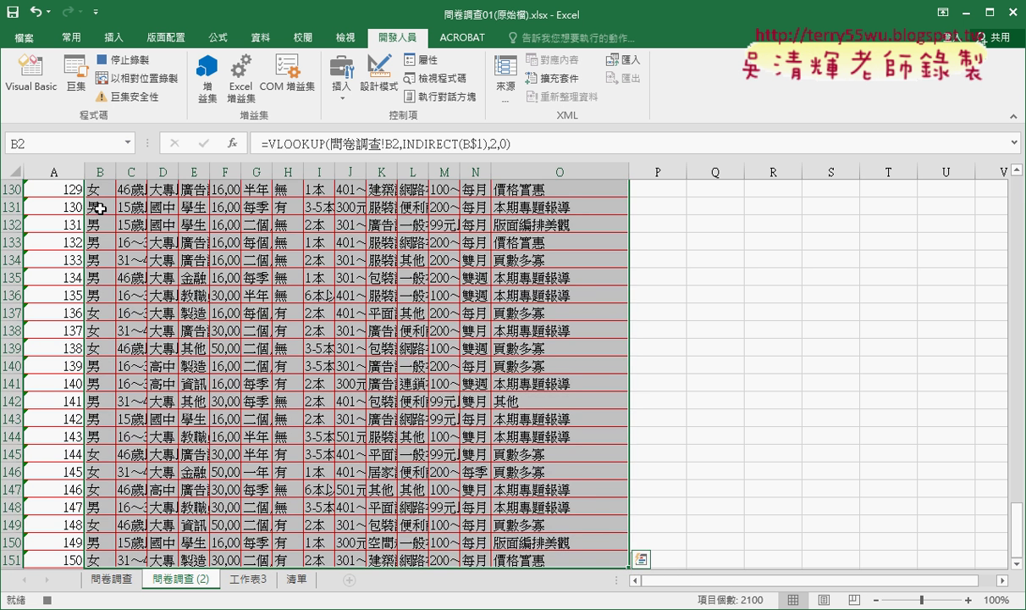
key(Delete)
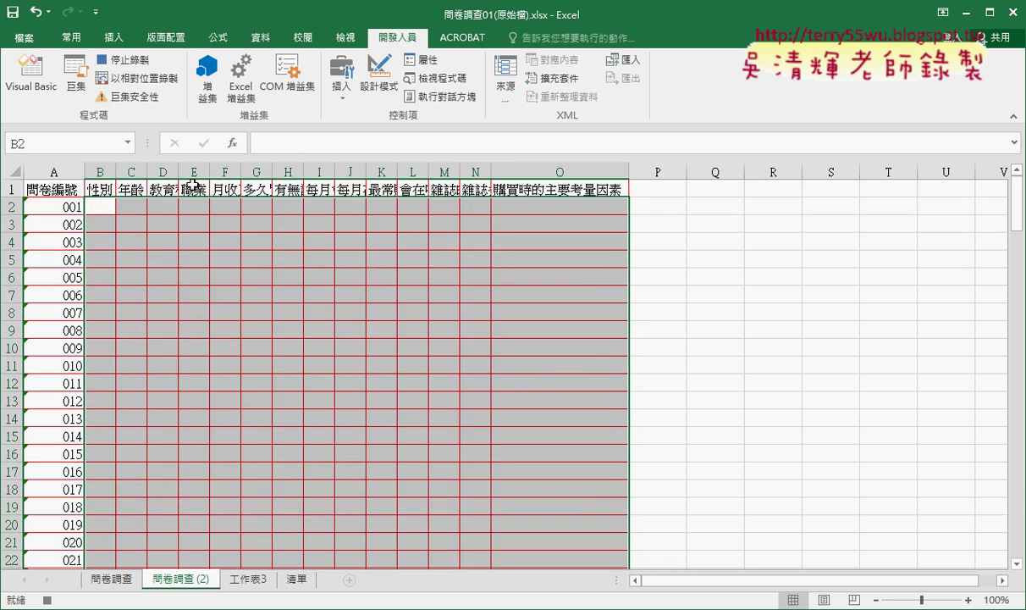
click(131, 61)
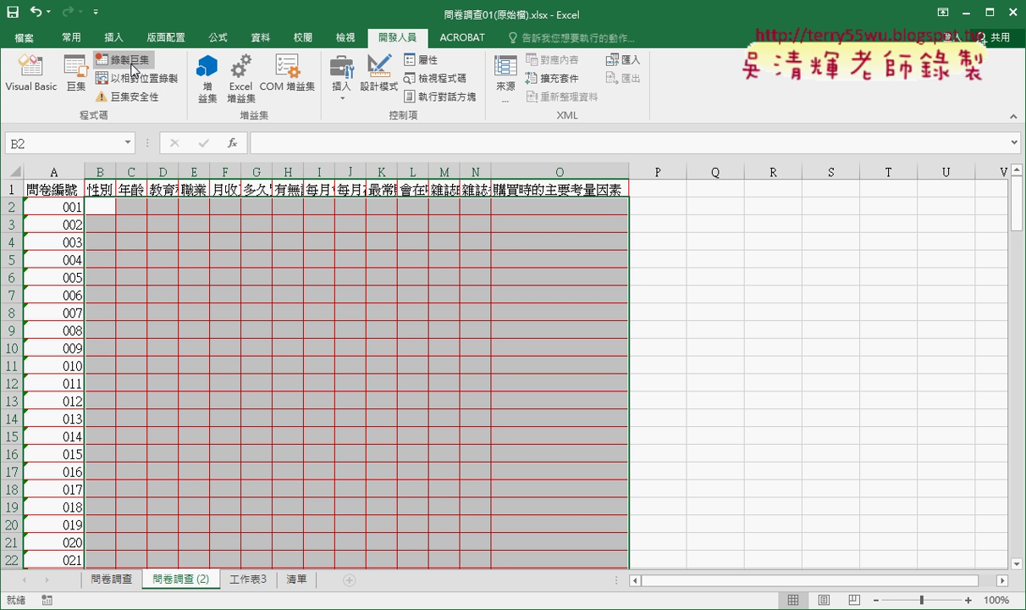
Step: Draw a form button near P1:S4, assign it the 問卷調查巨集 macro, and clear its default caption
click(342, 101)
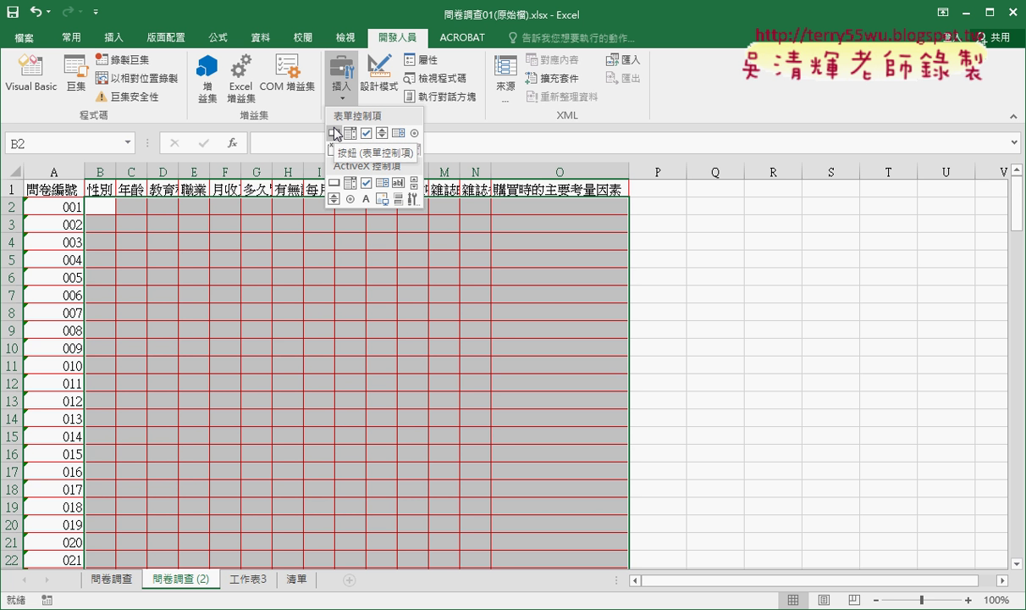
click(336, 132)
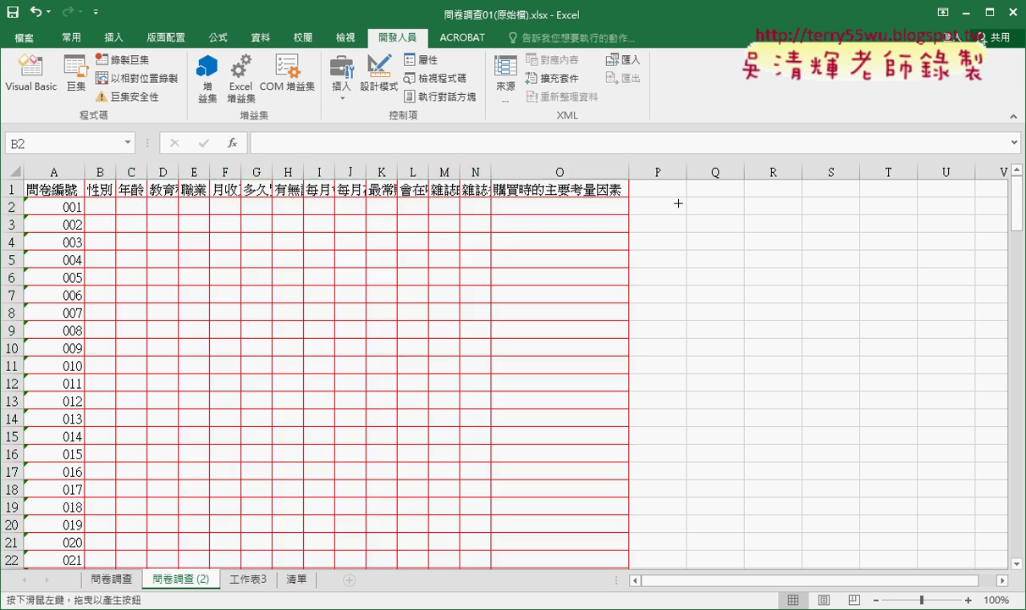
drag(671, 188, 818, 237)
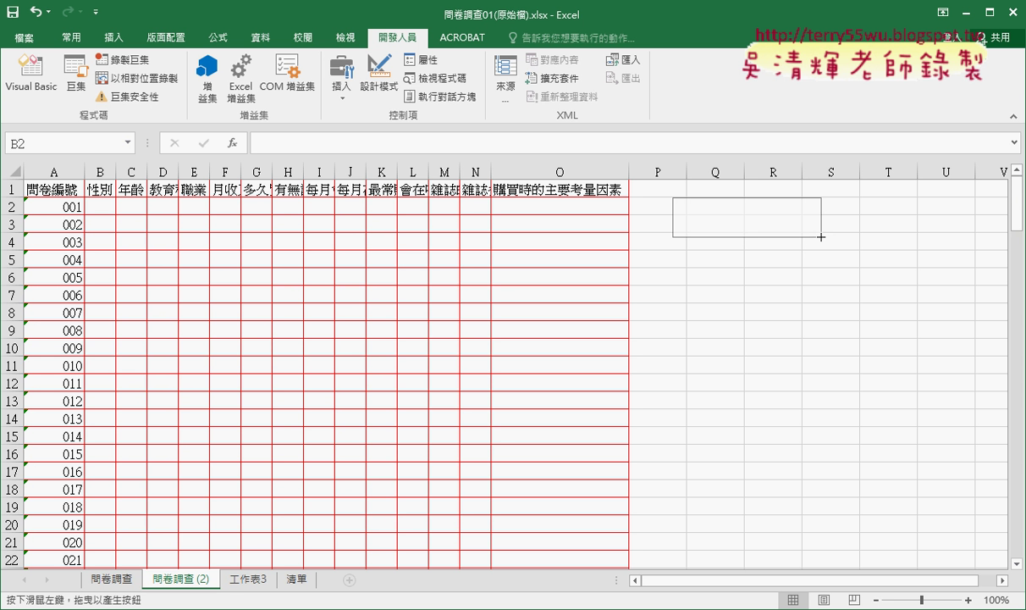
click(267, 295)
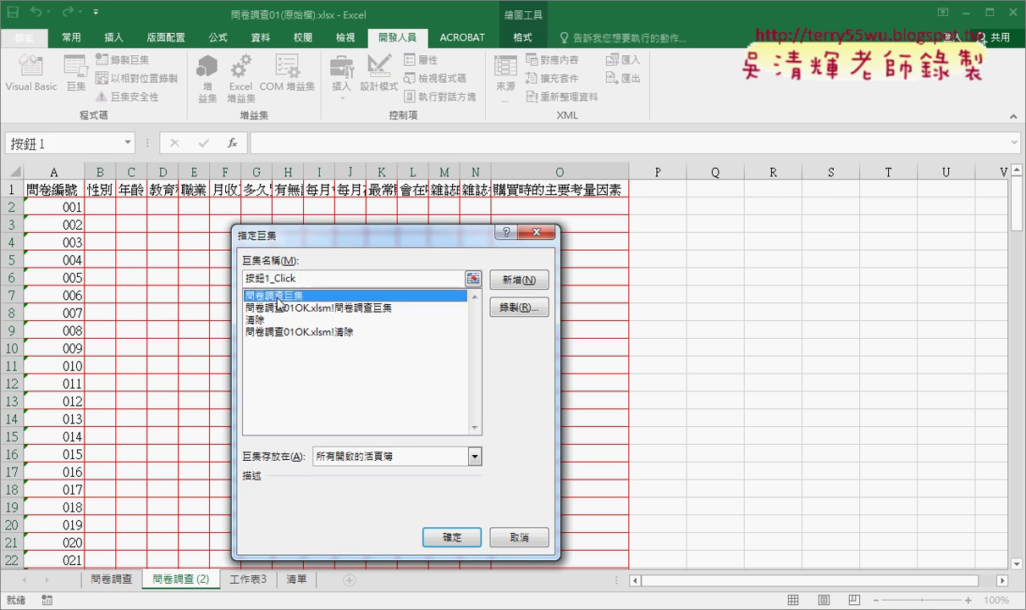
click(306, 295)
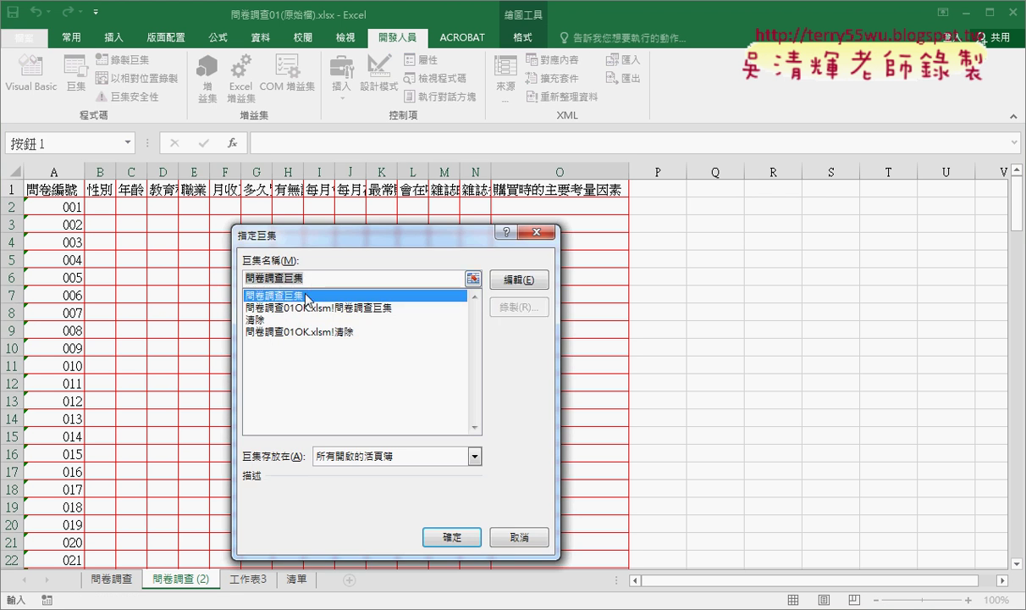
click(451, 536)
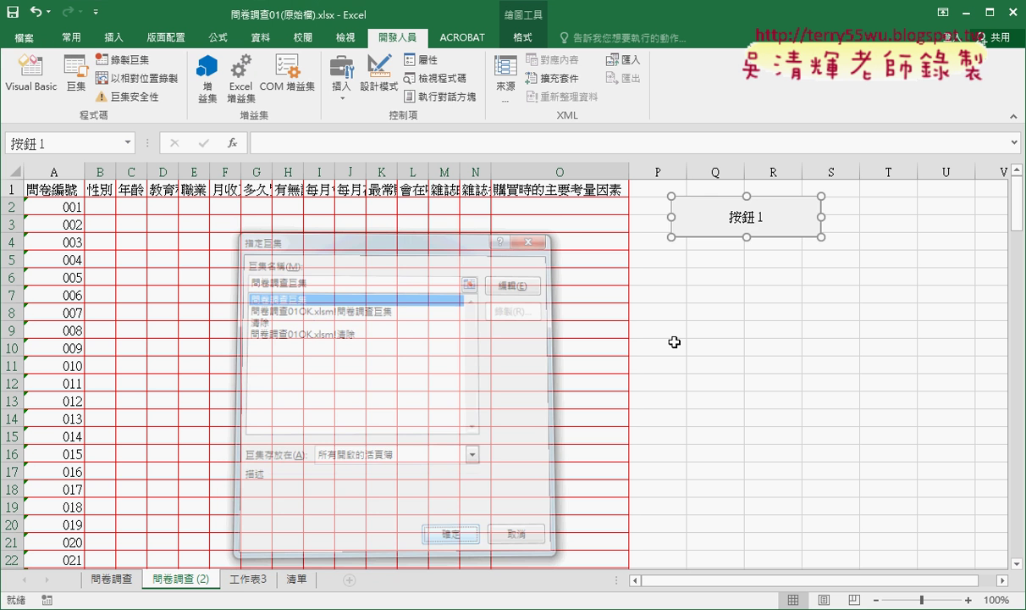
click(734, 216)
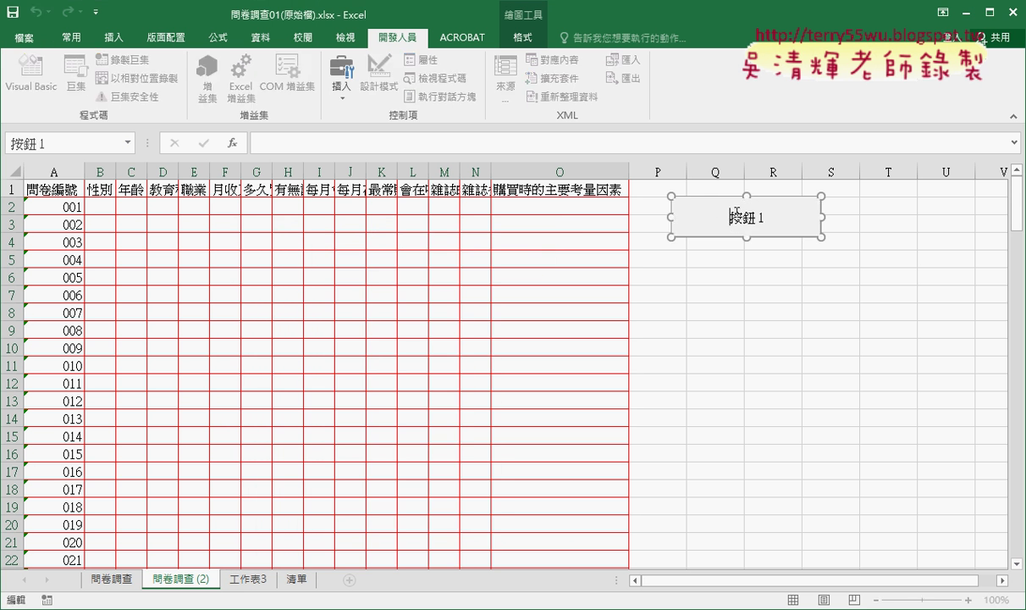
key(Delete)
key(Delete)
key(Delete)
Step: Caption the first button 問卷調查巨集, then paste a copy of it just below the original
text(問卷調查巨集)
click(753, 273)
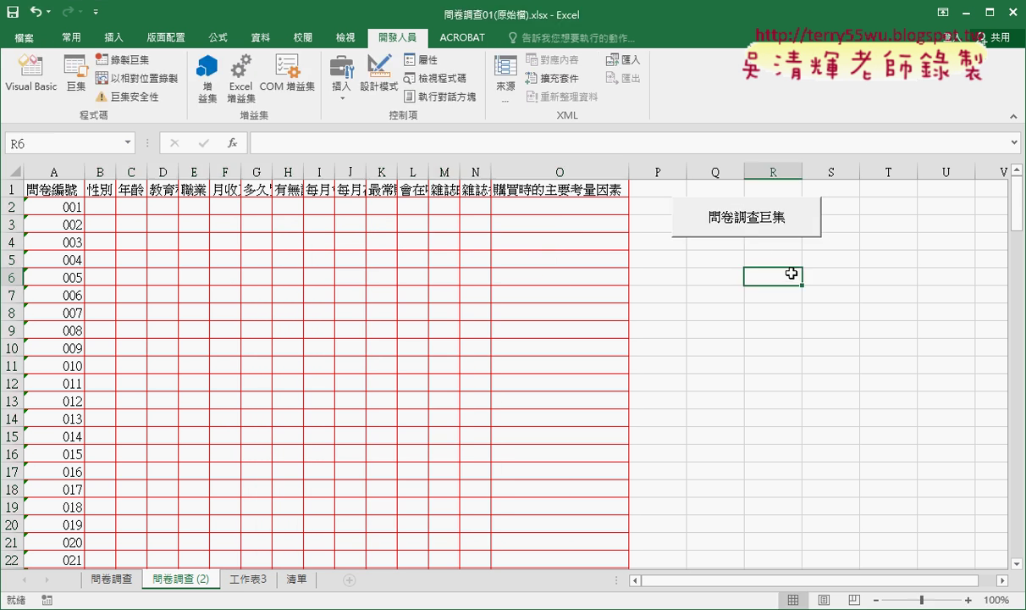
right_click(745, 227)
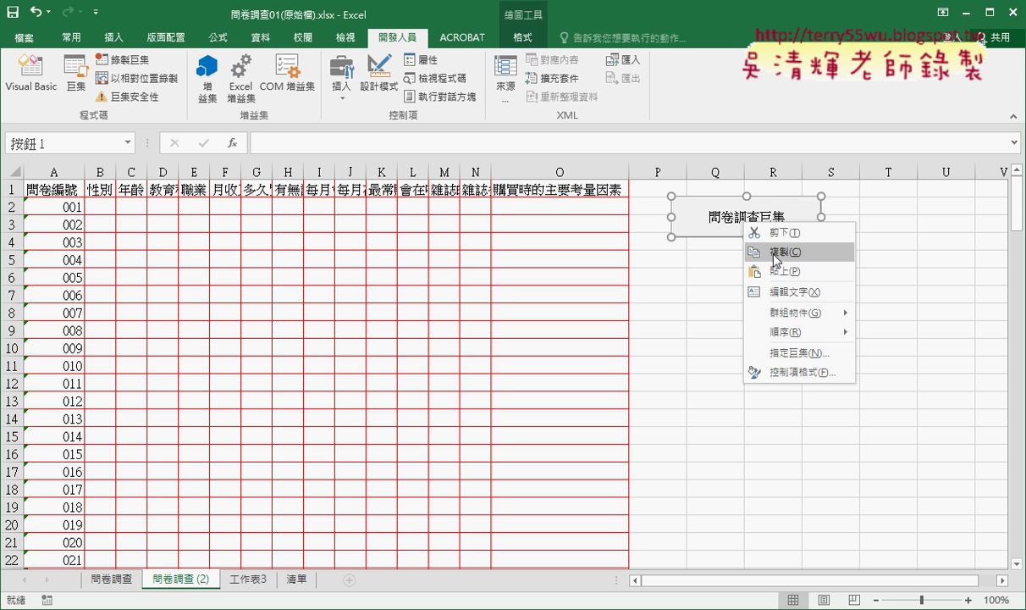
click(772, 253)
click(668, 242)
key(ctrl+v)
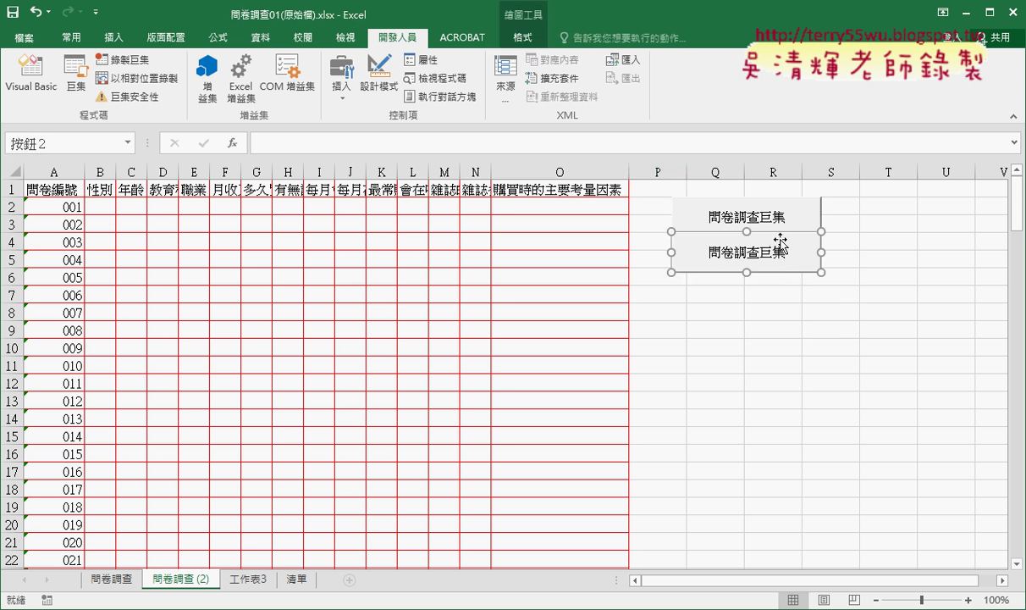
drag(781, 237, 777, 248)
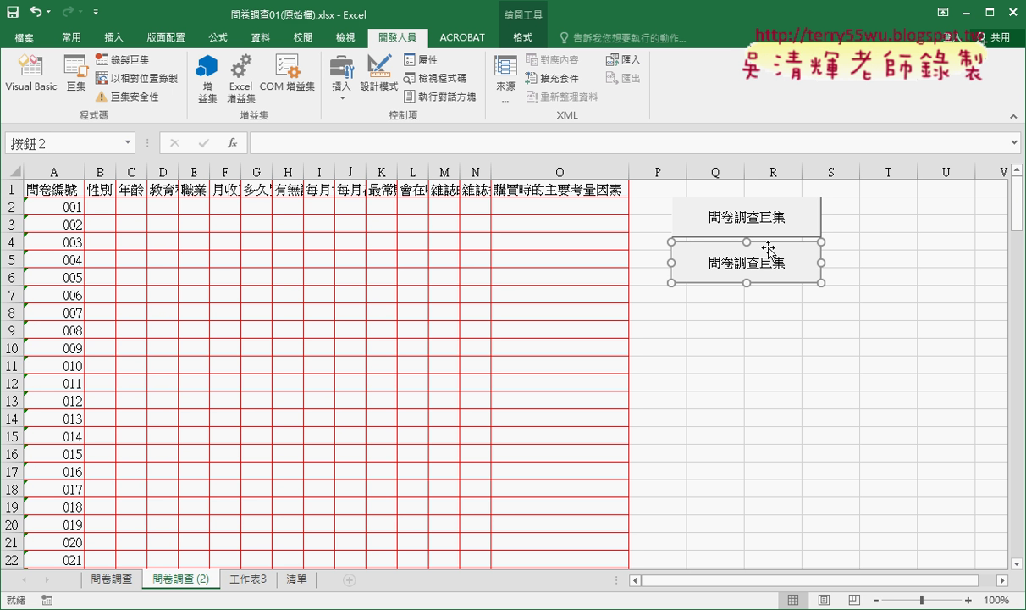
Step: Assign the 清除 macro to the copied button and caption it 清除
right_click(730, 237)
click(749, 359)
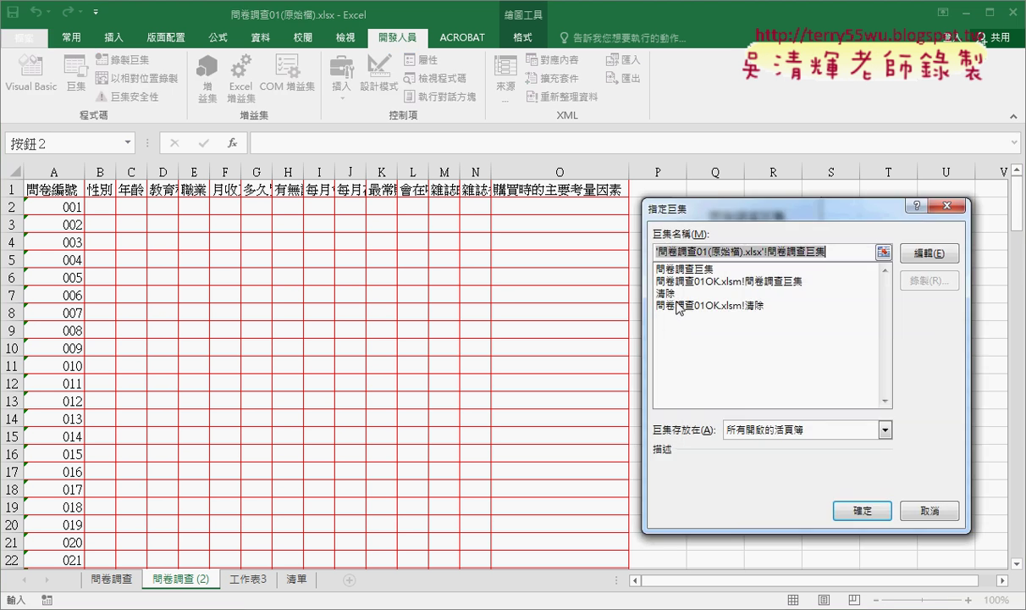
click(676, 293)
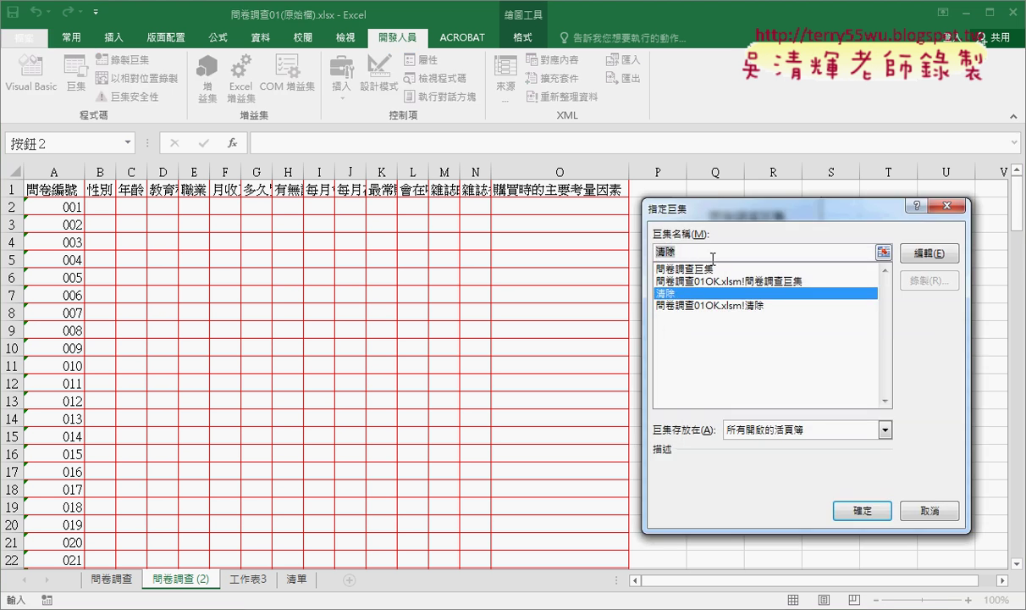
click(861, 510)
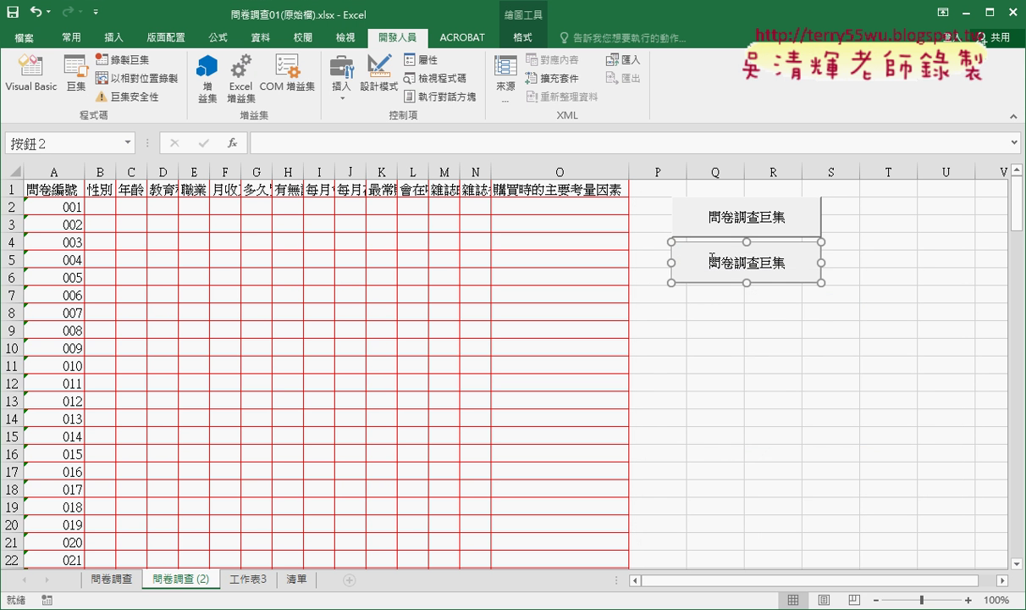
click(711, 257)
key(Delete)
key(Delete)
key(Delete)
key(Delete)
text(清除)
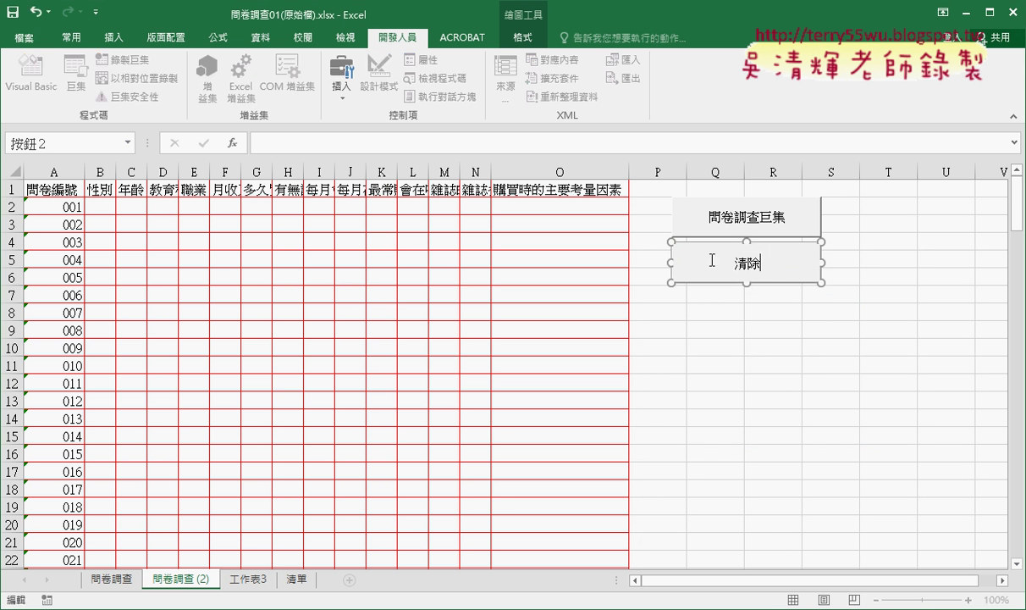
click(815, 399)
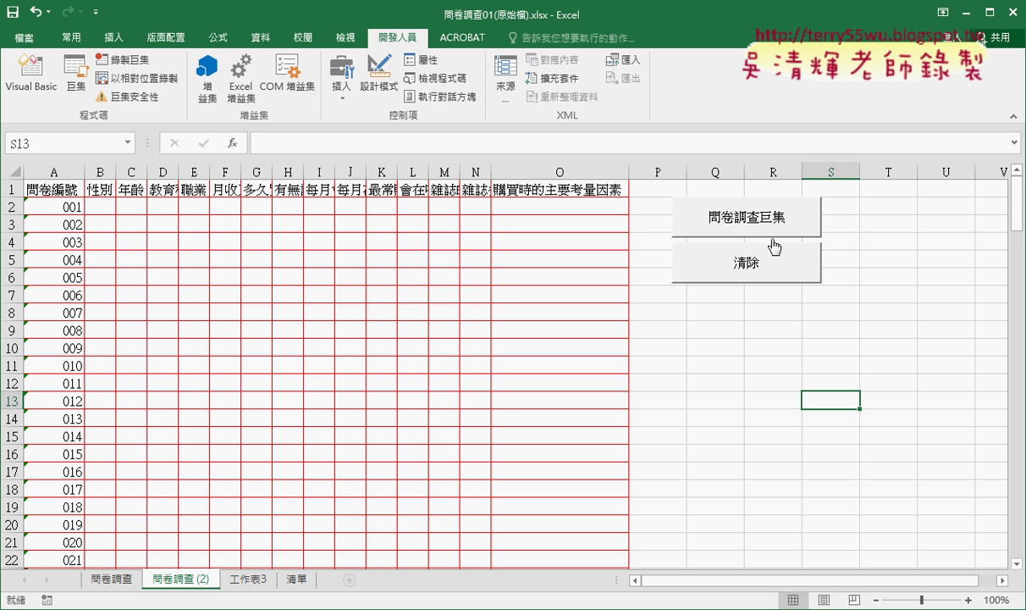
click(742, 221)
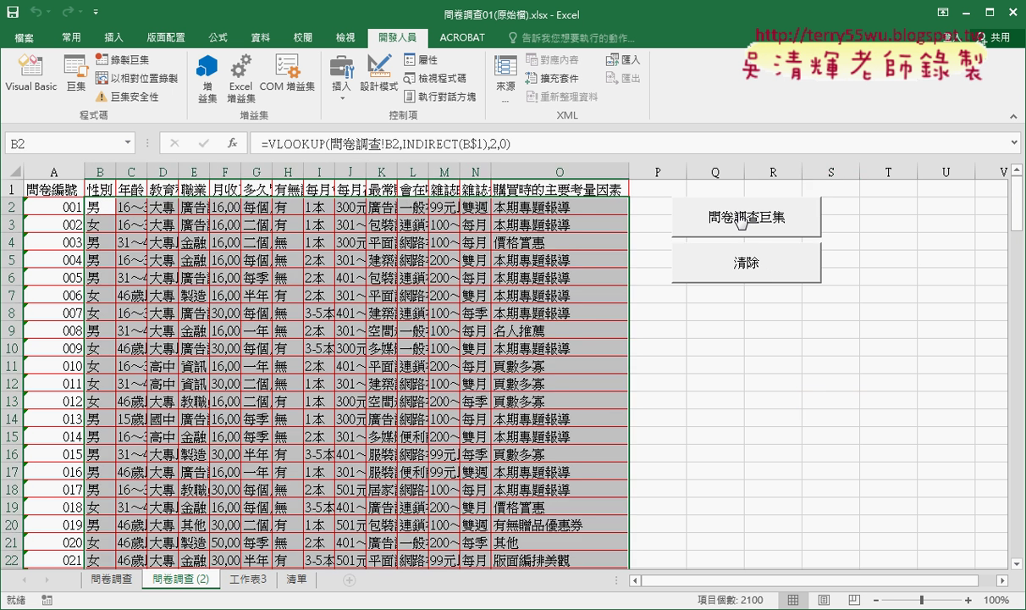
click(750, 264)
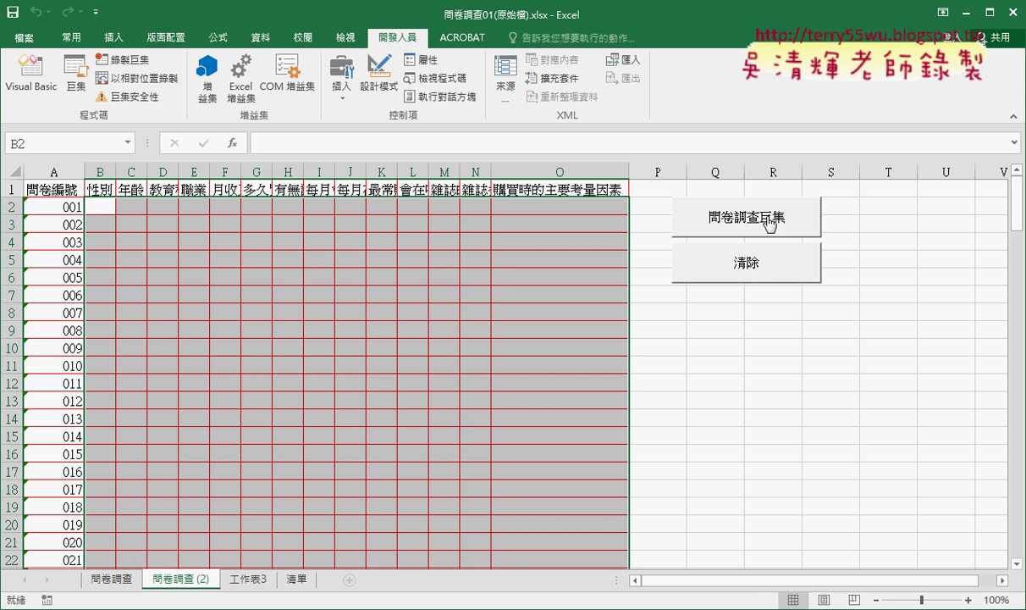
click(726, 212)
click(754, 267)
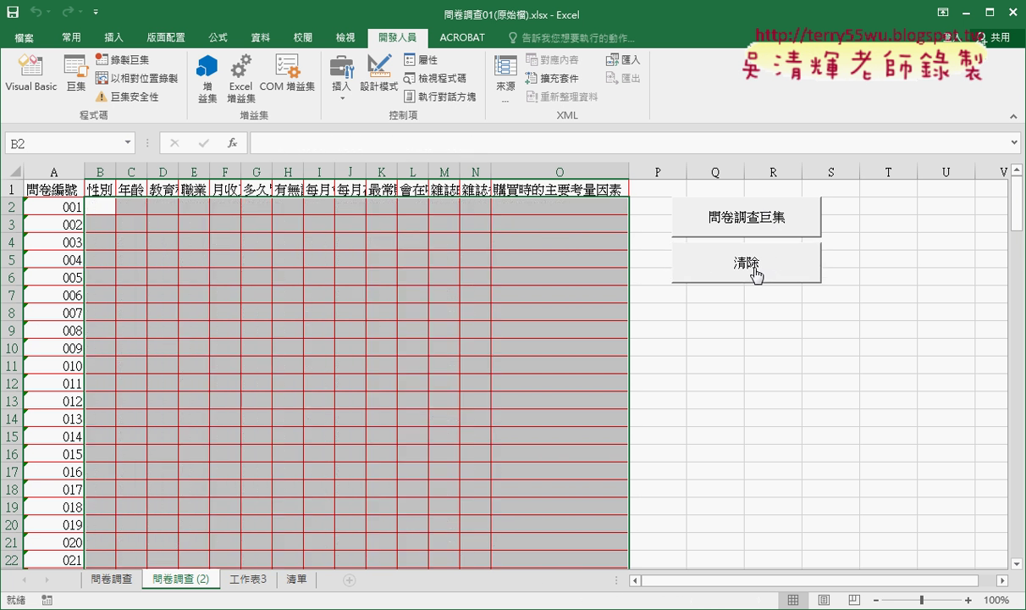